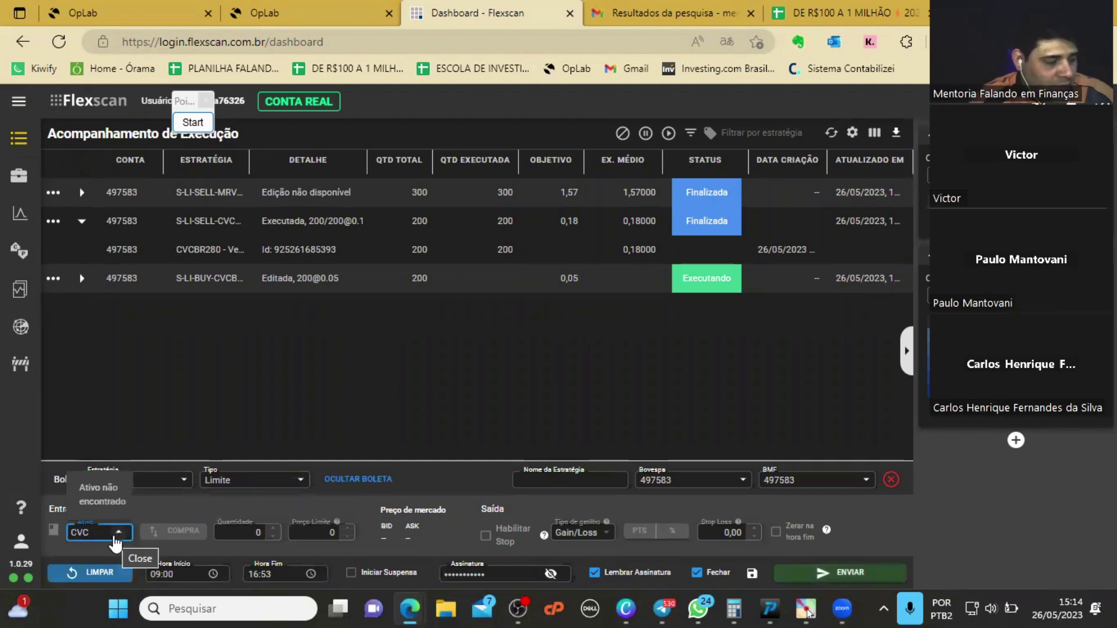
# Send a limit buy order for 200 CVCBF340 at a limit price of 0,02 with an end time of 18:30
pyautogui.write('BF340')
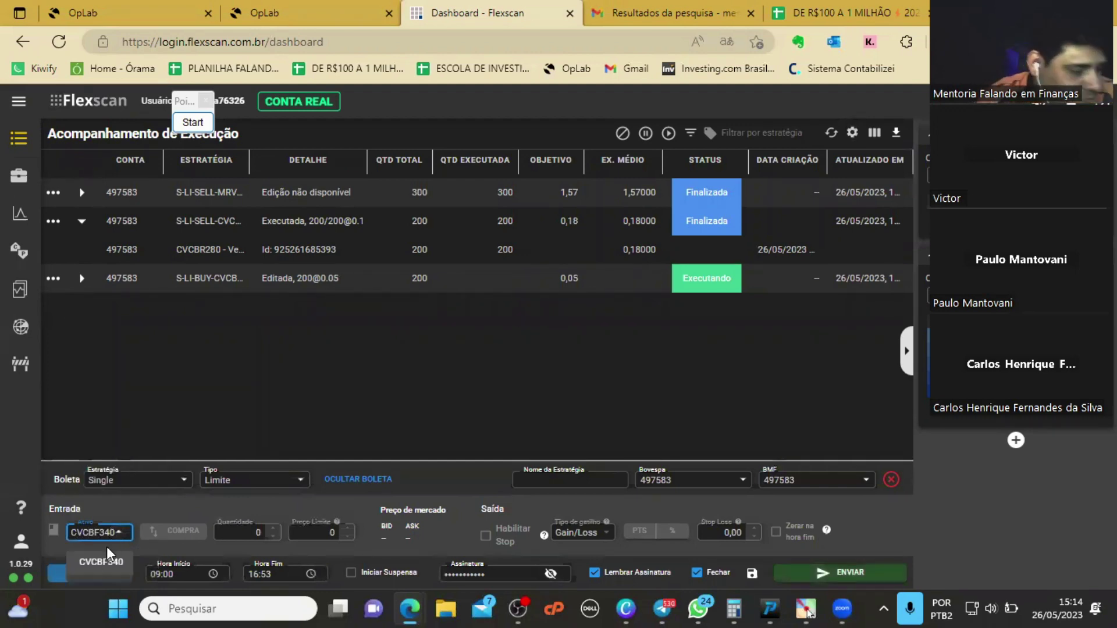
pyautogui.click(102, 562)
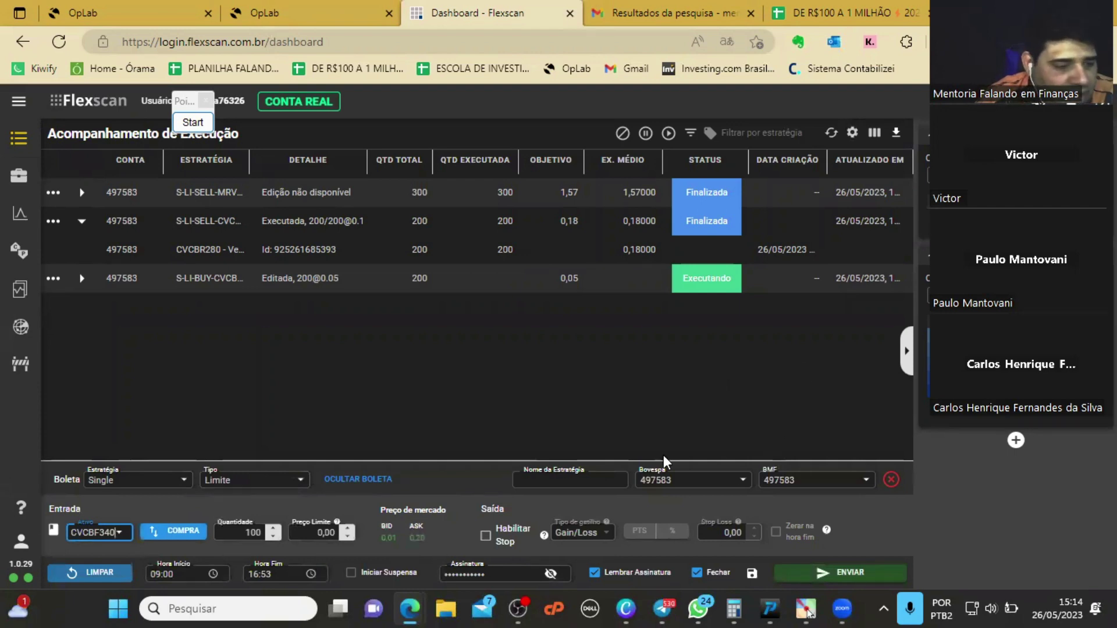
pyautogui.click(323, 533)
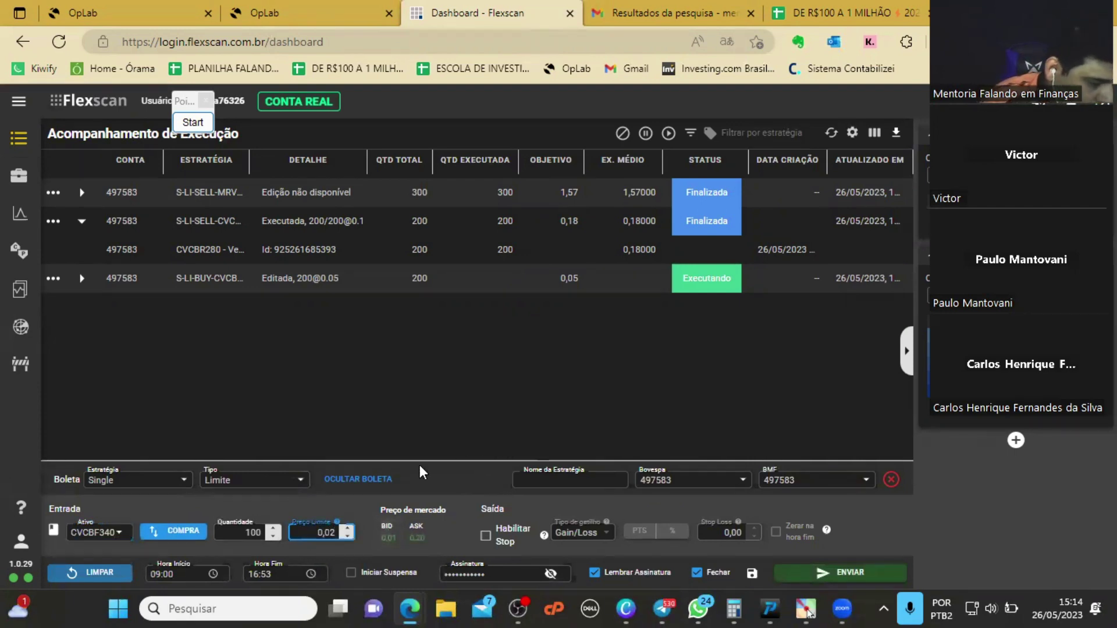
pyautogui.click(273, 529)
pyautogui.click(257, 575)
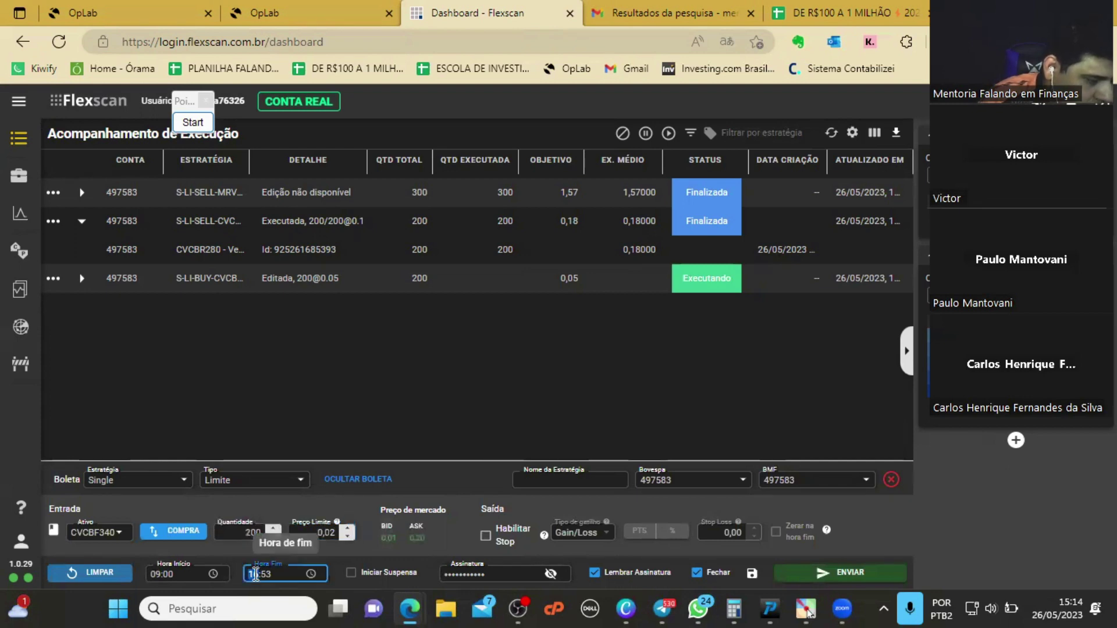
pyautogui.write('17')
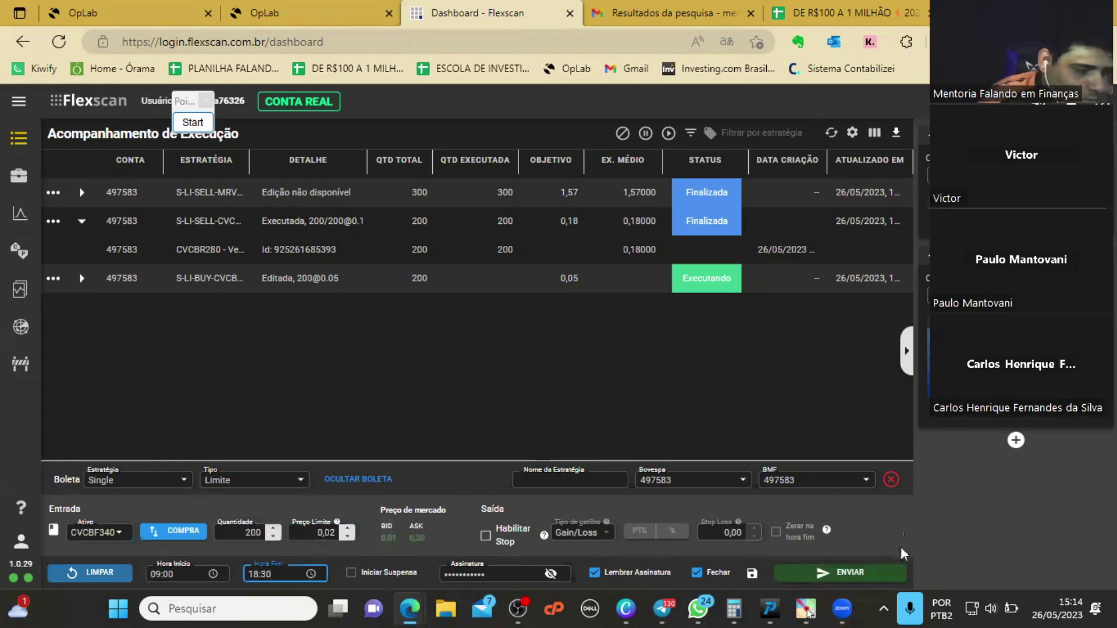
pyautogui.click(878, 575)
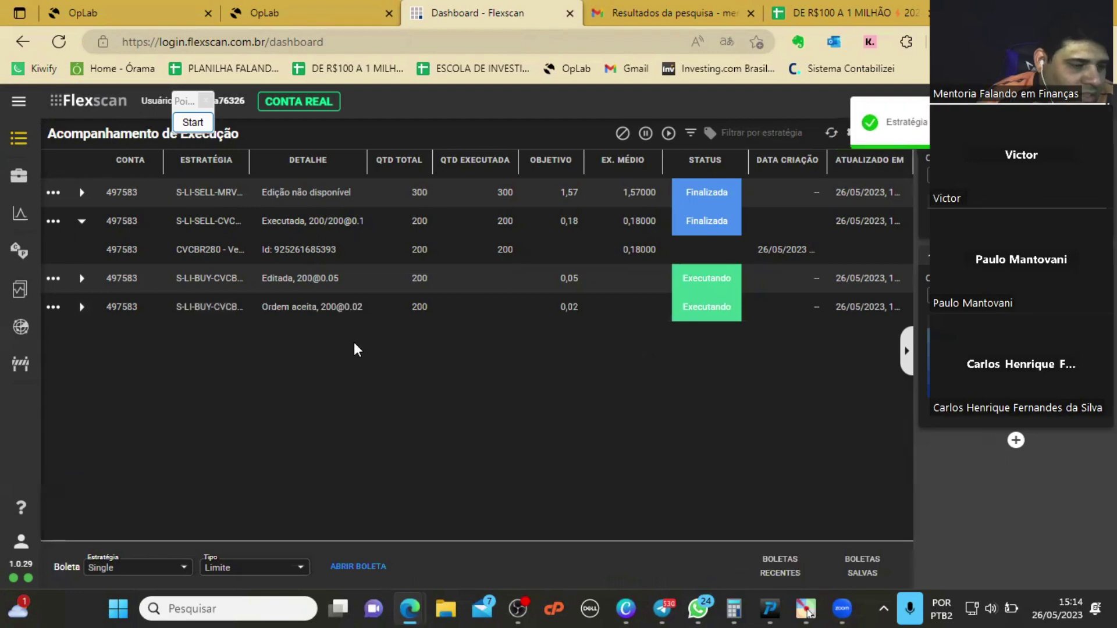
# Edit the running CVCBF340 buy order to a limit price of 0,03 and submit the edit
pyautogui.click(55, 310)
pyautogui.click(84, 306)
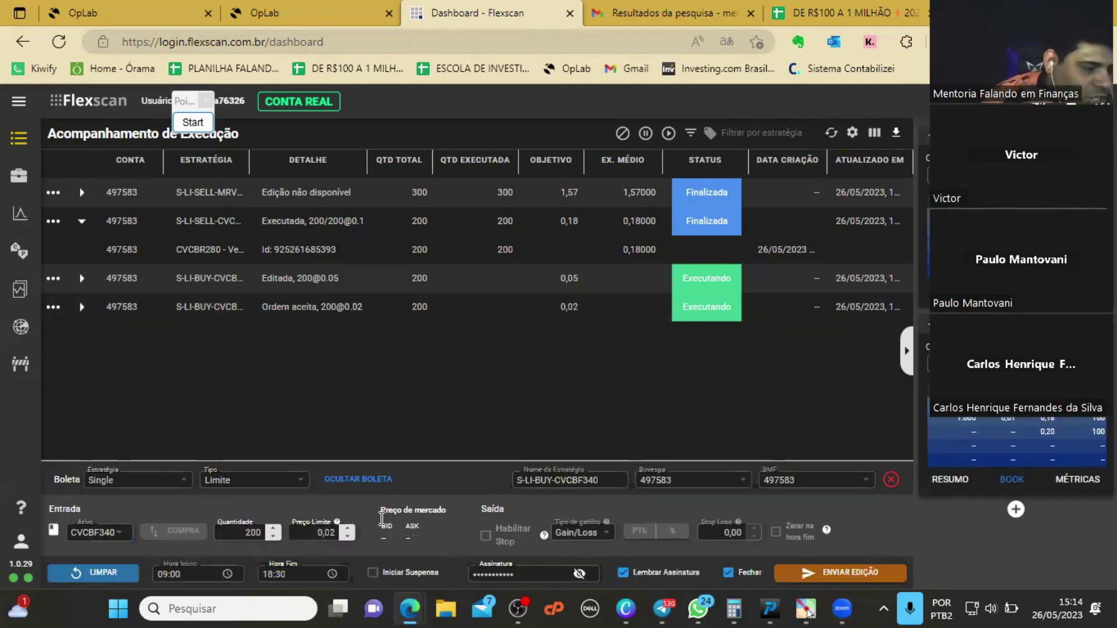
pyautogui.click(822, 574)
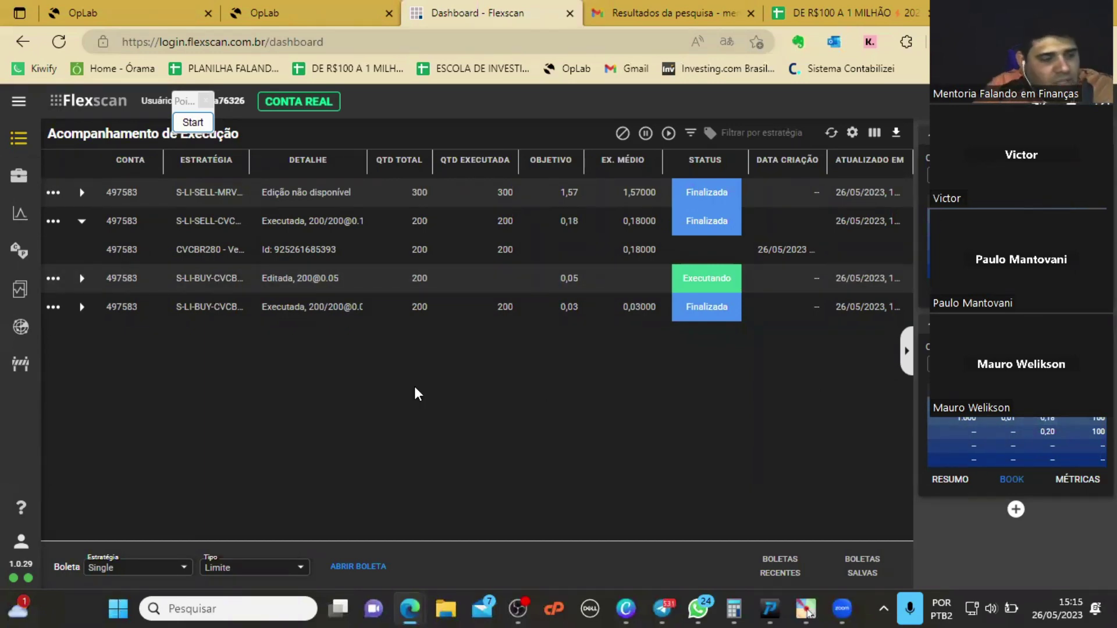
# Edit the running CVCBS220 buy order to a limit price of 0,06 and submit the edit
pyautogui.click(53, 278)
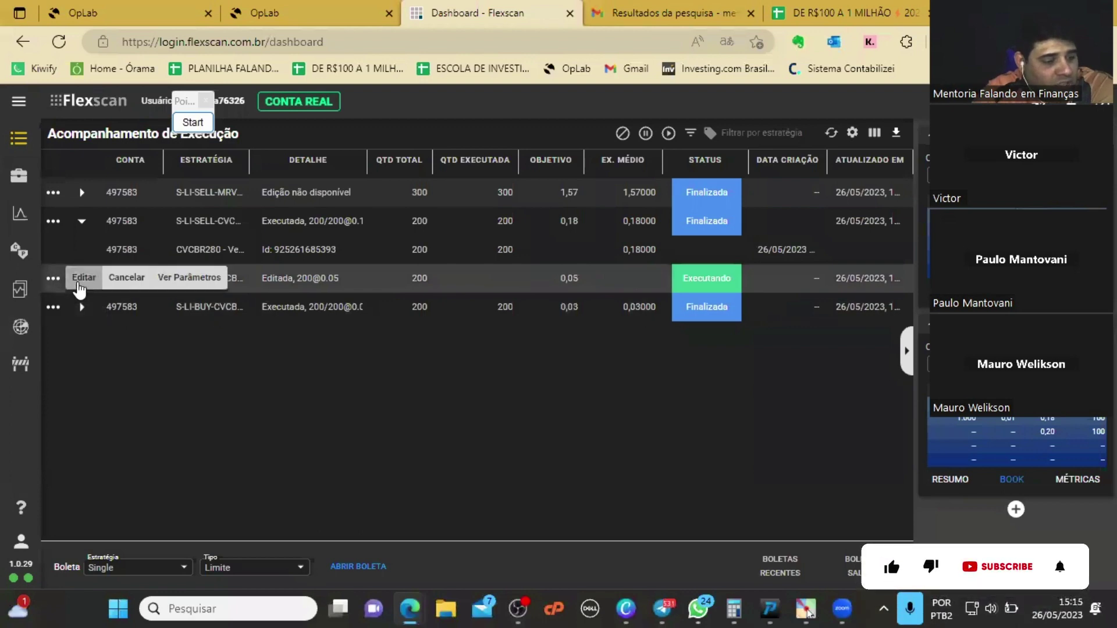
pyautogui.click(80, 279)
pyautogui.click(348, 528)
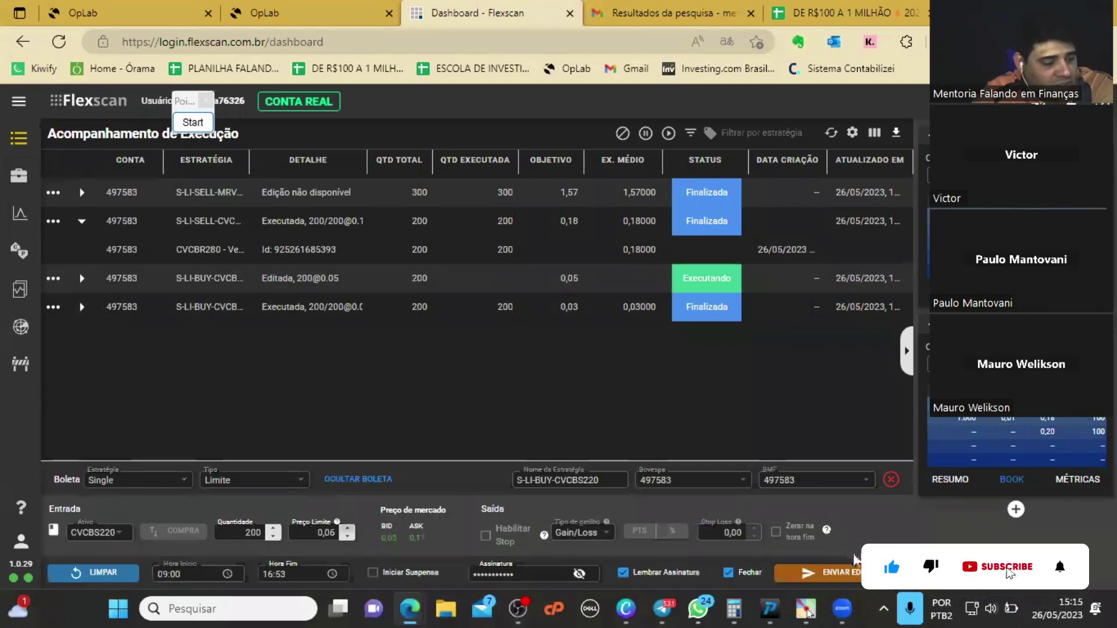
pyautogui.click(853, 575)
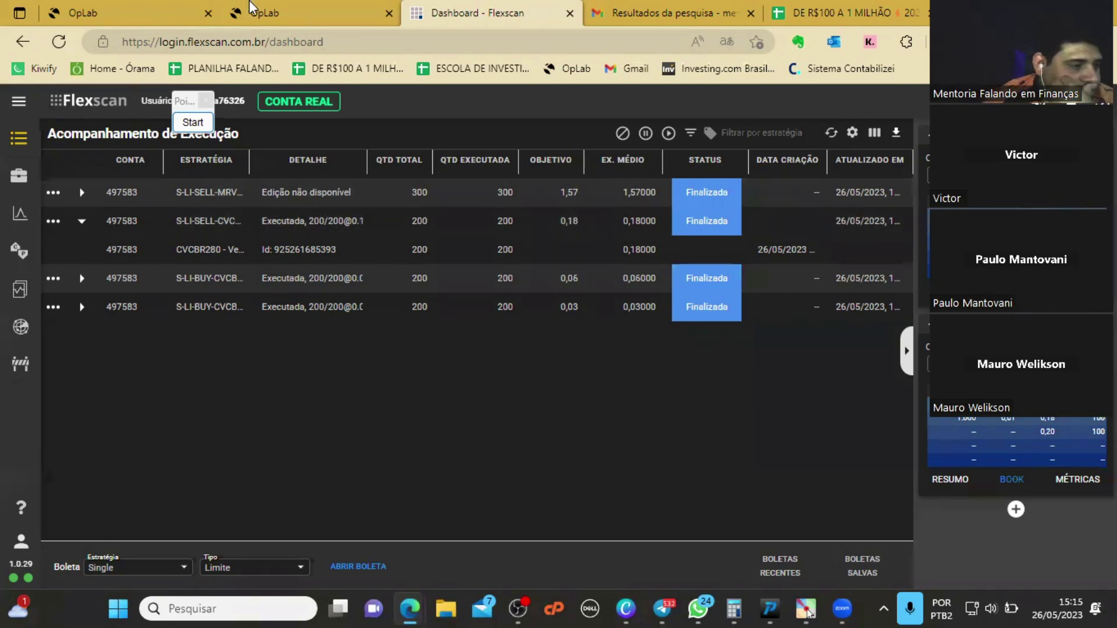
# Switch to the Google Sheets portfolio spreadsheet and go to the first empty row of the Vendas a Seco sheet
pyautogui.click(838, 13)
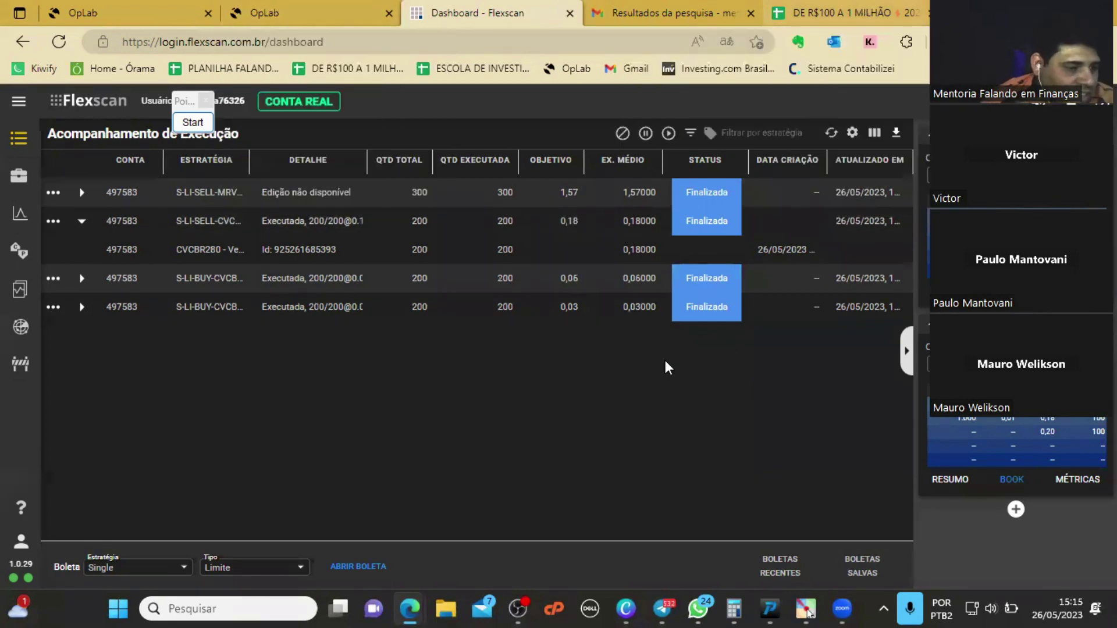
pyautogui.moveTo(576, 534); pyautogui.dragTo(268, 588)
pyautogui.click(267, 585)
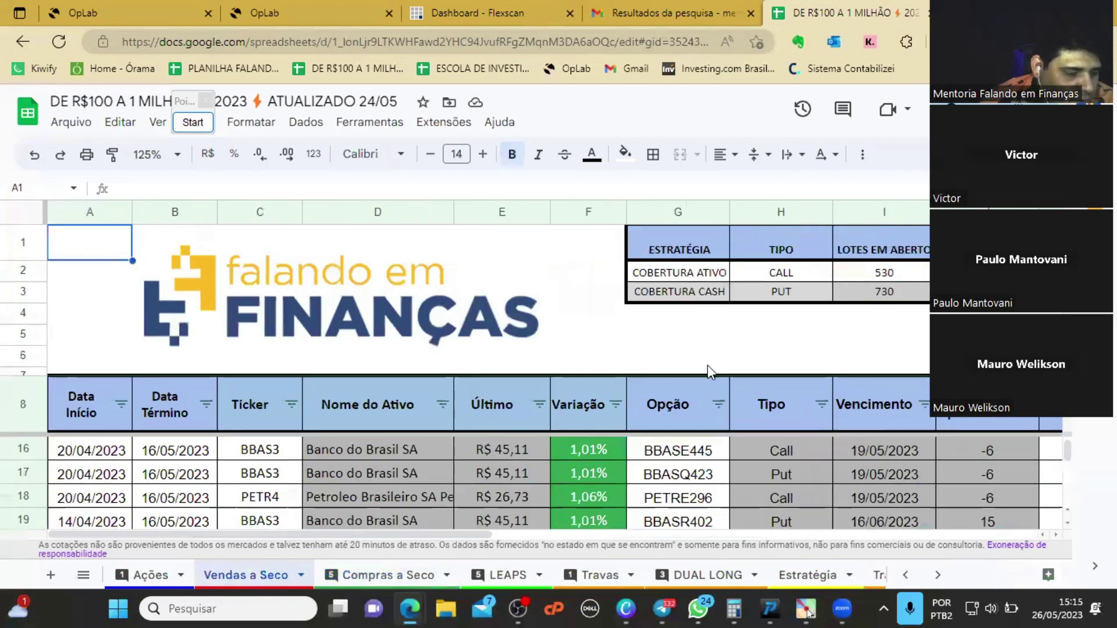
pyautogui.scroll(-3, 650, 489)
pyautogui.scroll(2, 650, 488)
pyautogui.scroll(-1, 650, 488)
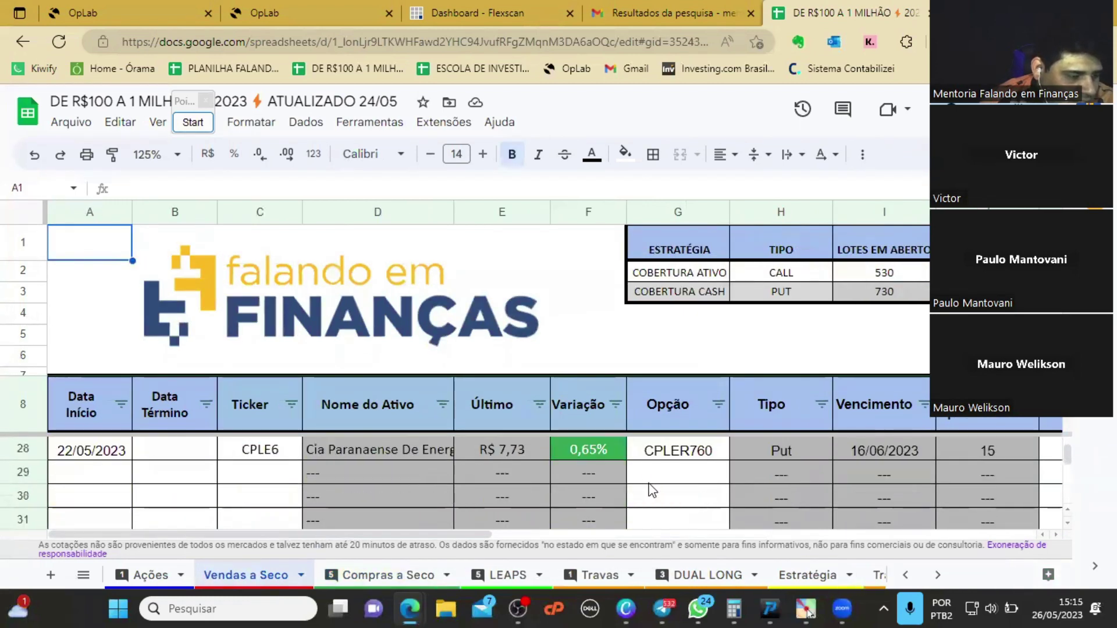
# Enter the start date 26/05/2023 and the ticker CVCB3 in row 29
pyautogui.click(89, 477)
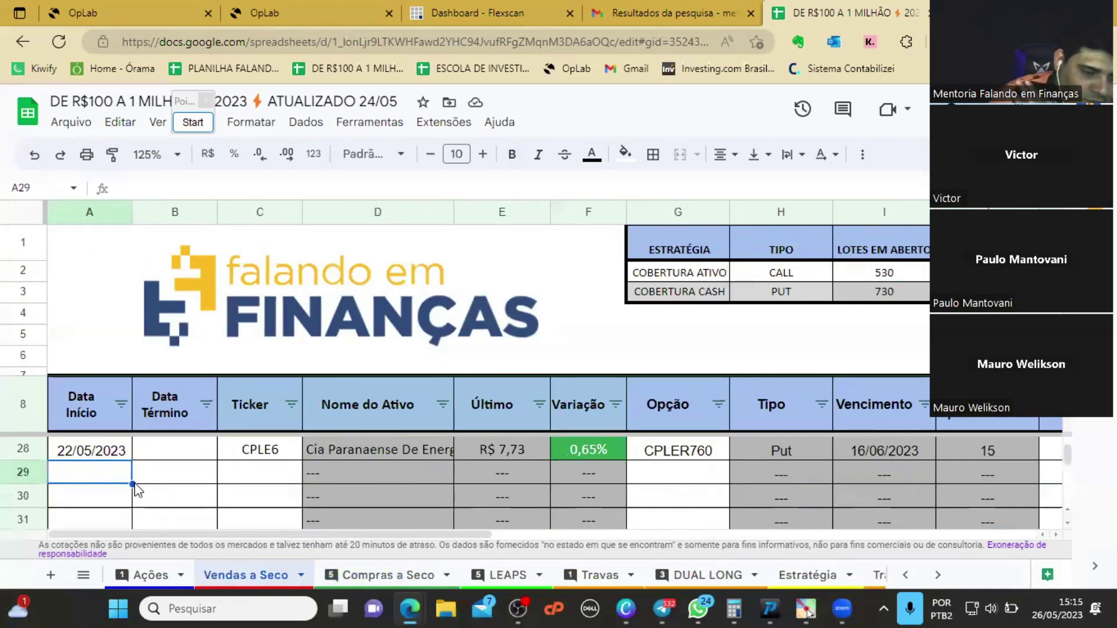
pyautogui.write('26/05/2023')
pyautogui.press('Return')
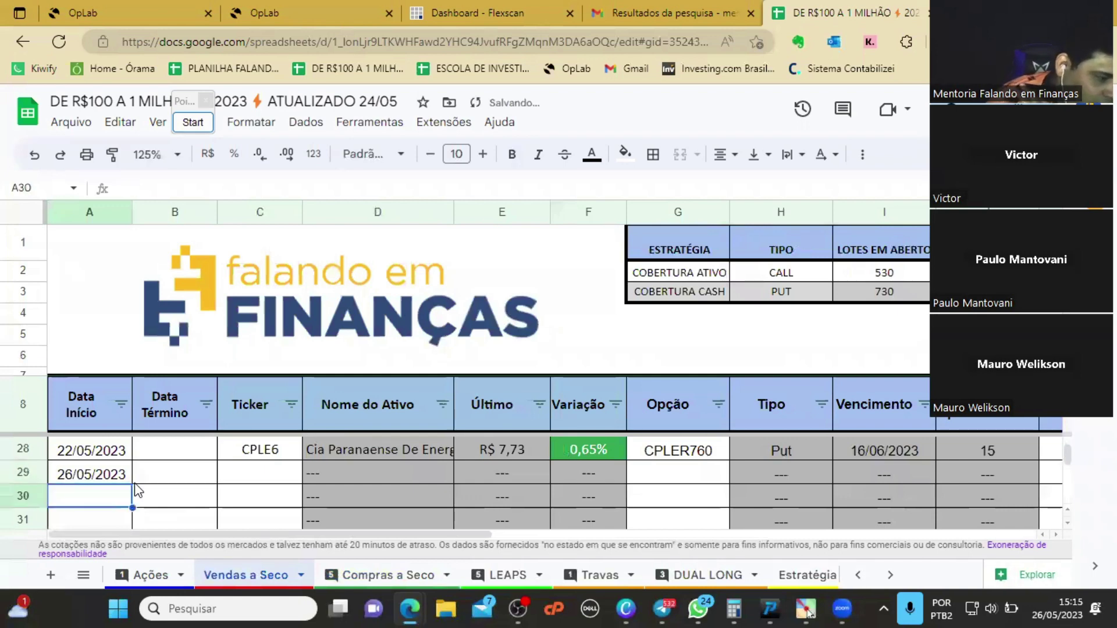
pyautogui.click(280, 474)
pyautogui.write('cvc')
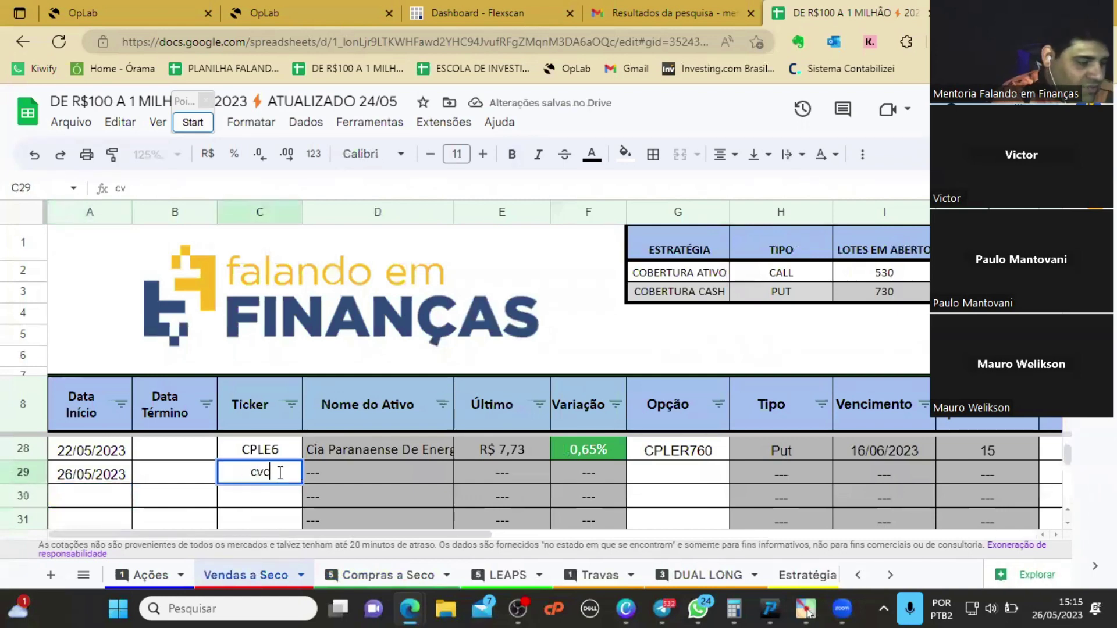
pyautogui.write('CV')
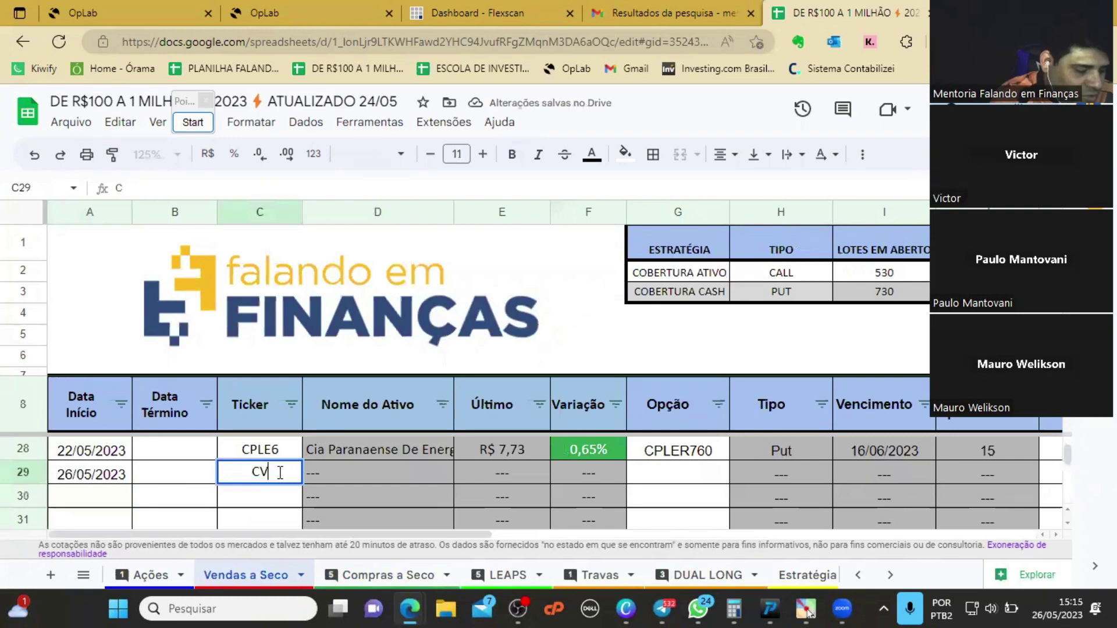
pyautogui.write('CB3')
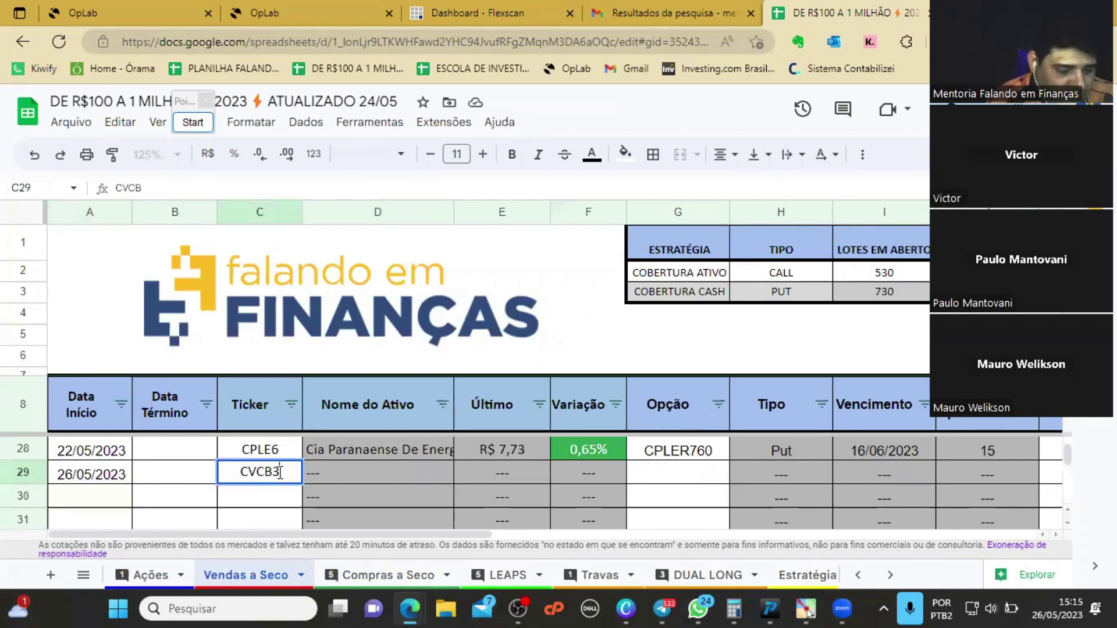
pyautogui.press('Return')
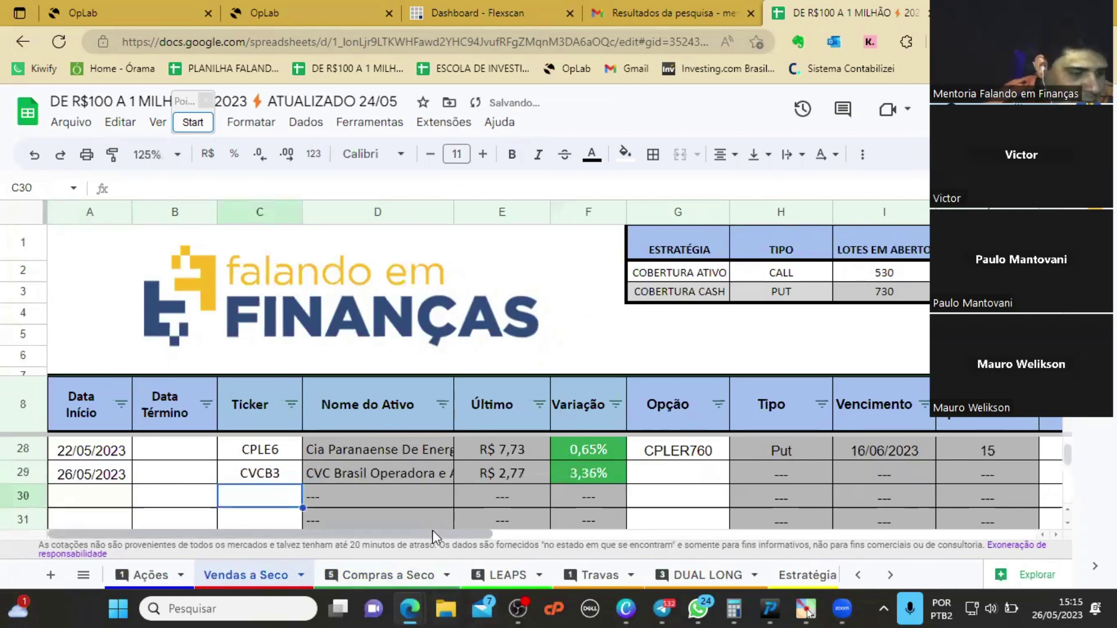
# Enter CVCBS220 as the option code in row 29
pyautogui.moveTo(432, 529); pyautogui.dragTo(578, 529)
pyautogui.click(415, 477)
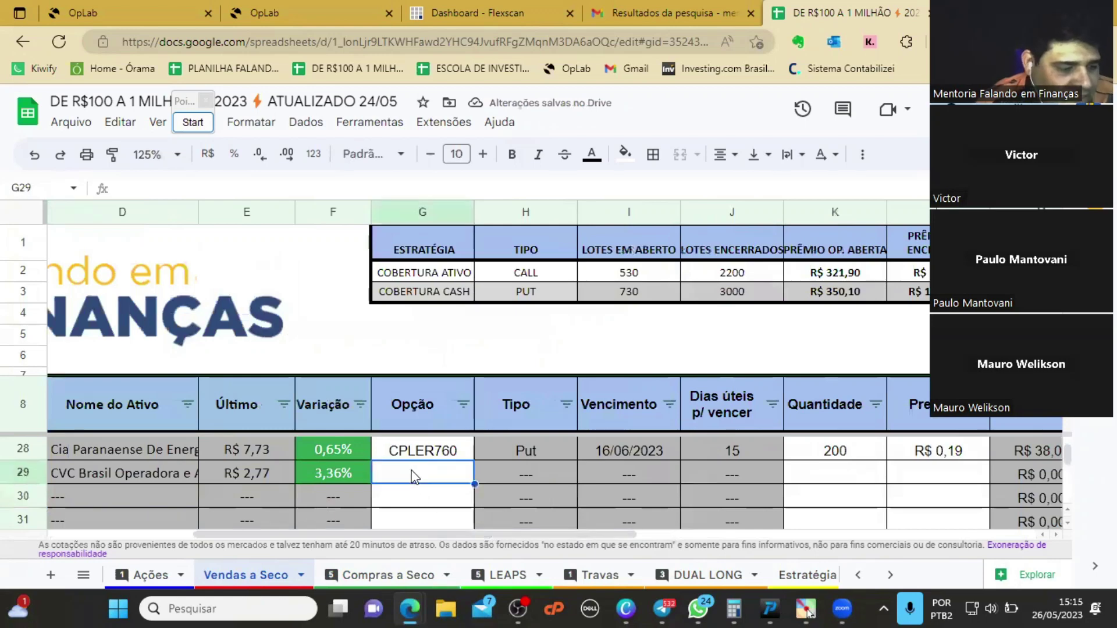
pyautogui.write('CVCB')
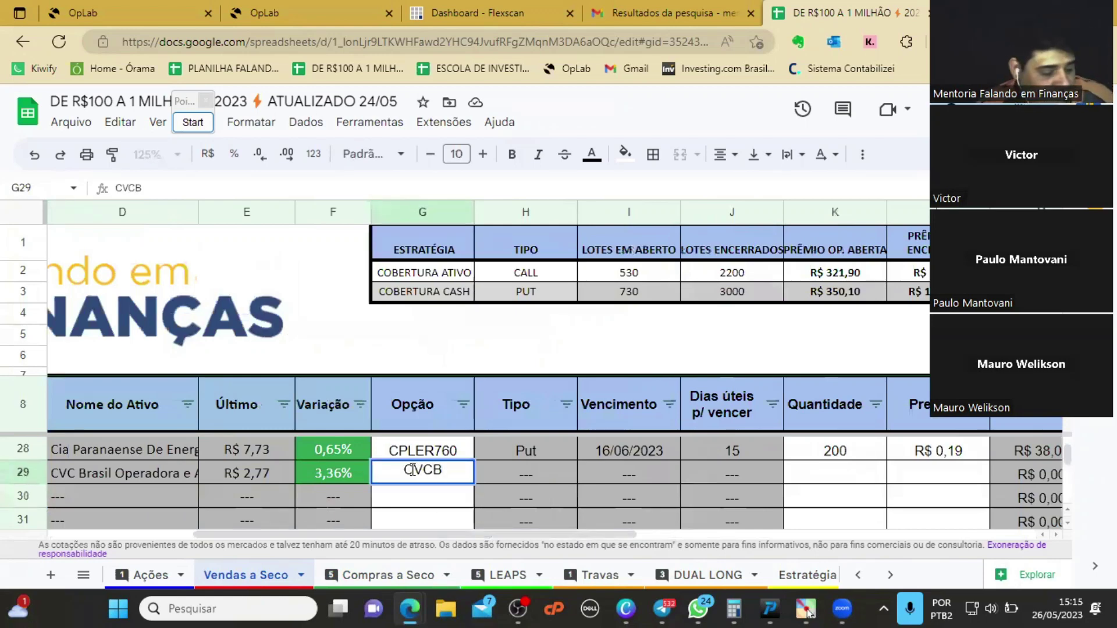
pyautogui.write('S220')
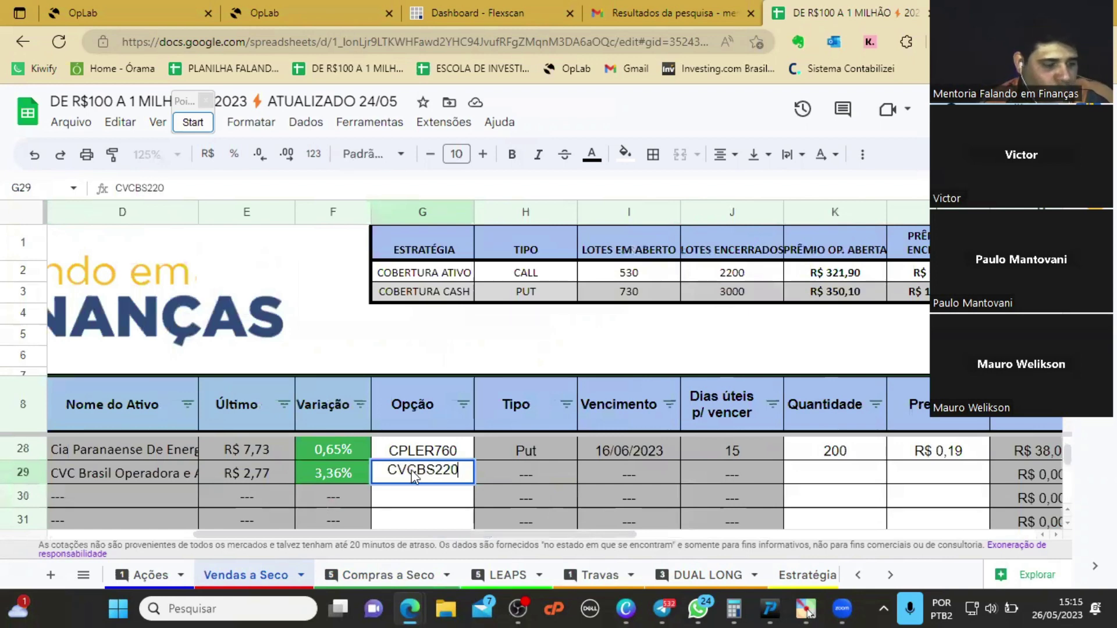
pyautogui.press('Return')
# Enter a quantity of 200 and a price of 0,18 for the CVC option in row 29
pyautogui.click(855, 469)
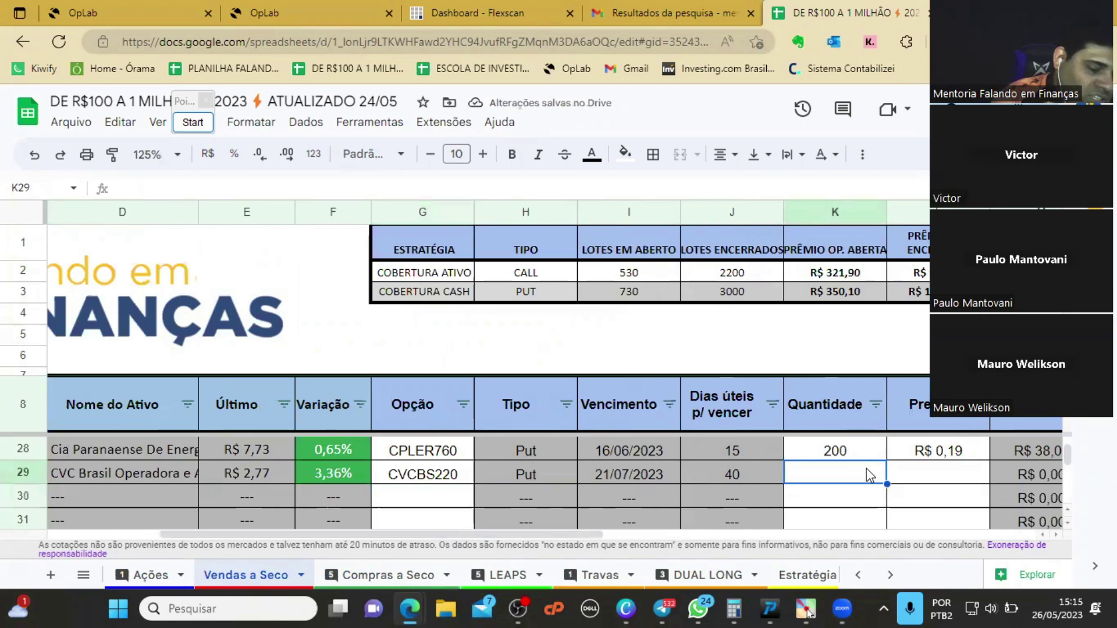
pyautogui.write('200')
pyautogui.press('Return')
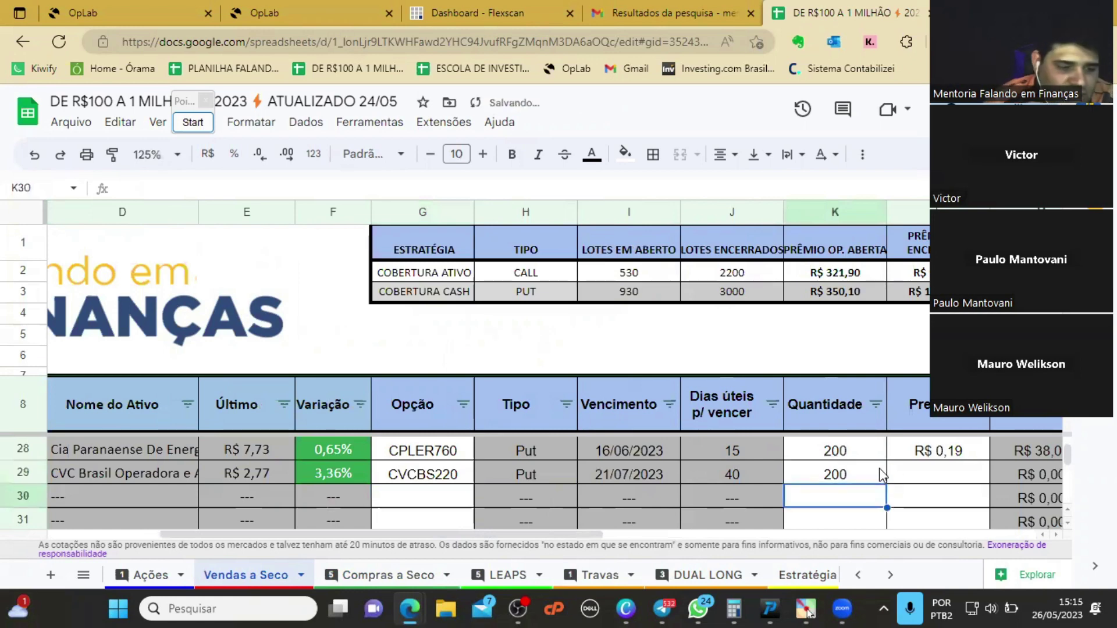
pyautogui.click(906, 478)
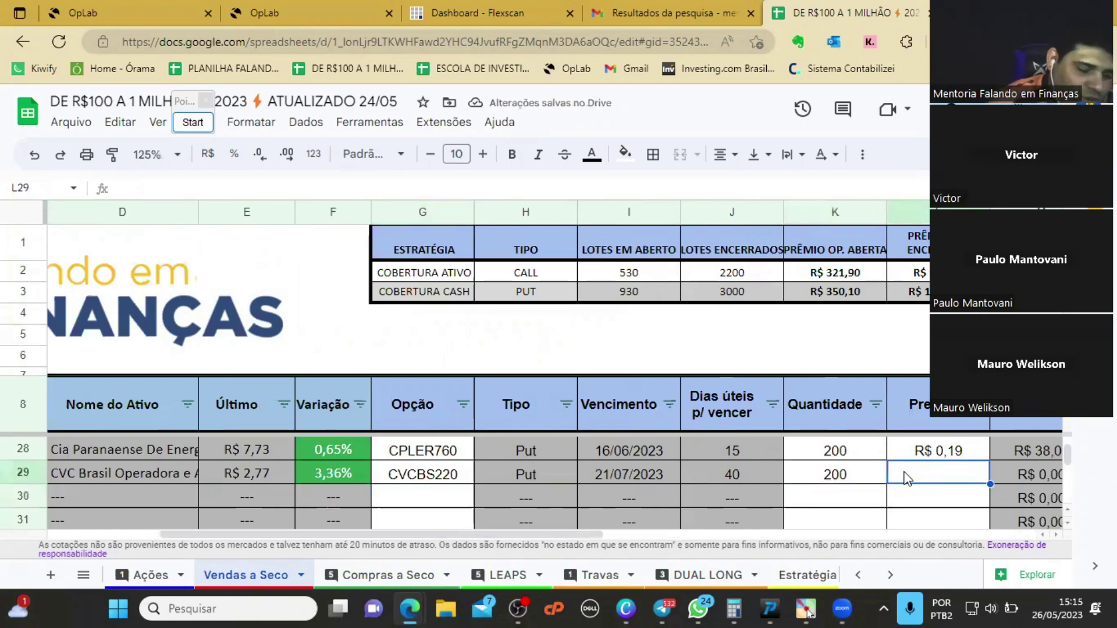
pyautogui.write('0,18')
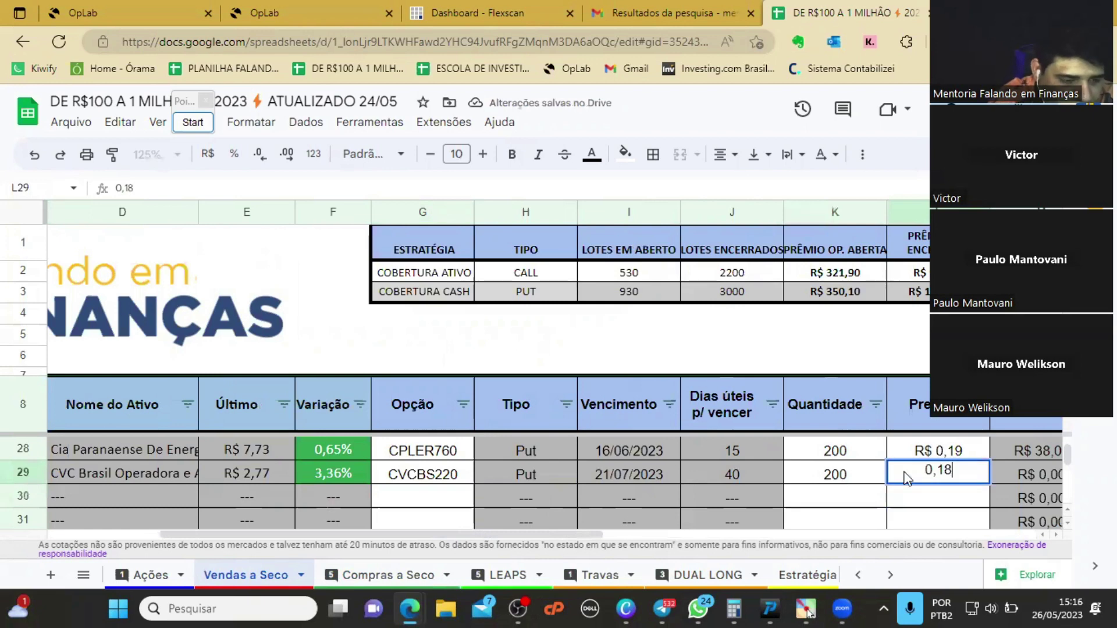
pyautogui.press('Return')
# Replace the option code in row 29 with CVCBR280
pyautogui.click(443, 482)
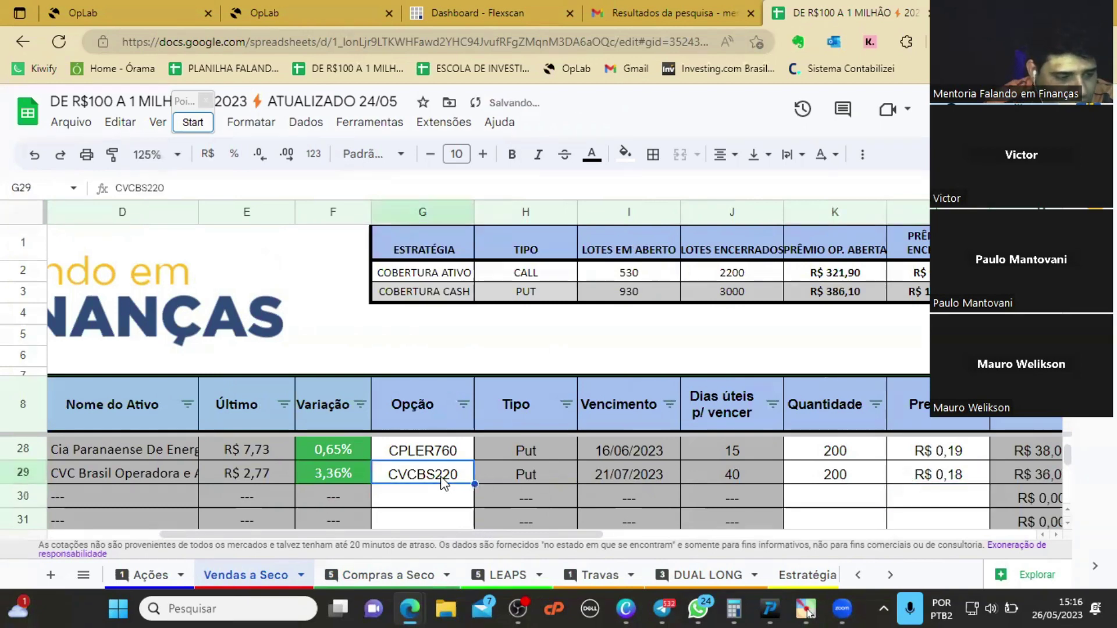
pyautogui.doubleClick(443, 482)
pyautogui.moveTo(460, 471); pyautogui.dragTo(436, 472)
pyautogui.write('R')
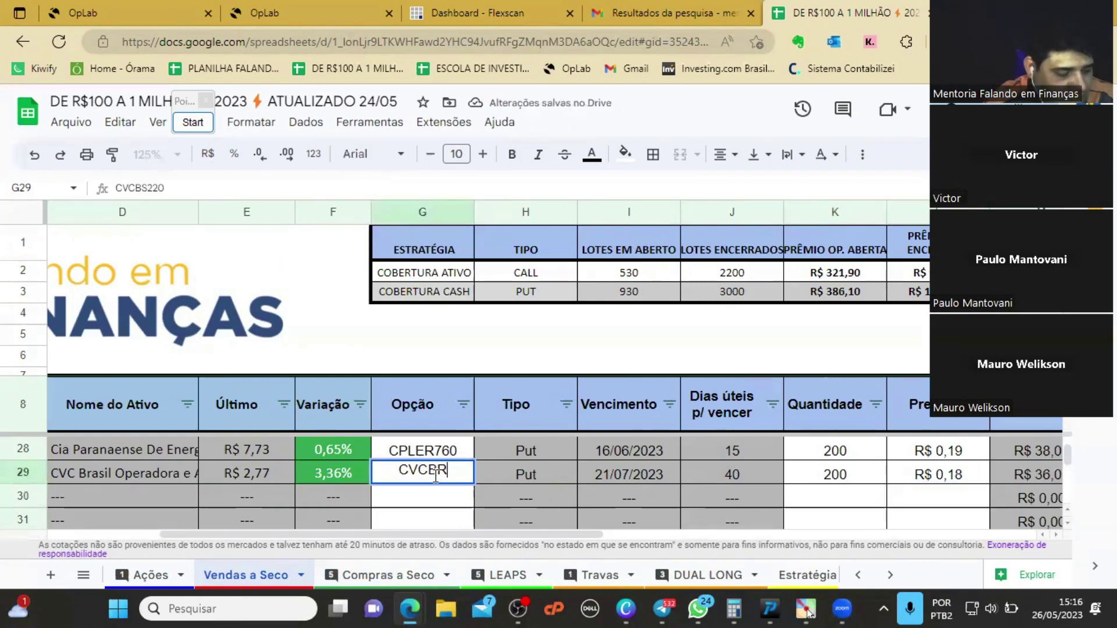
pyautogui.write('280')
pyautogui.press('Return')
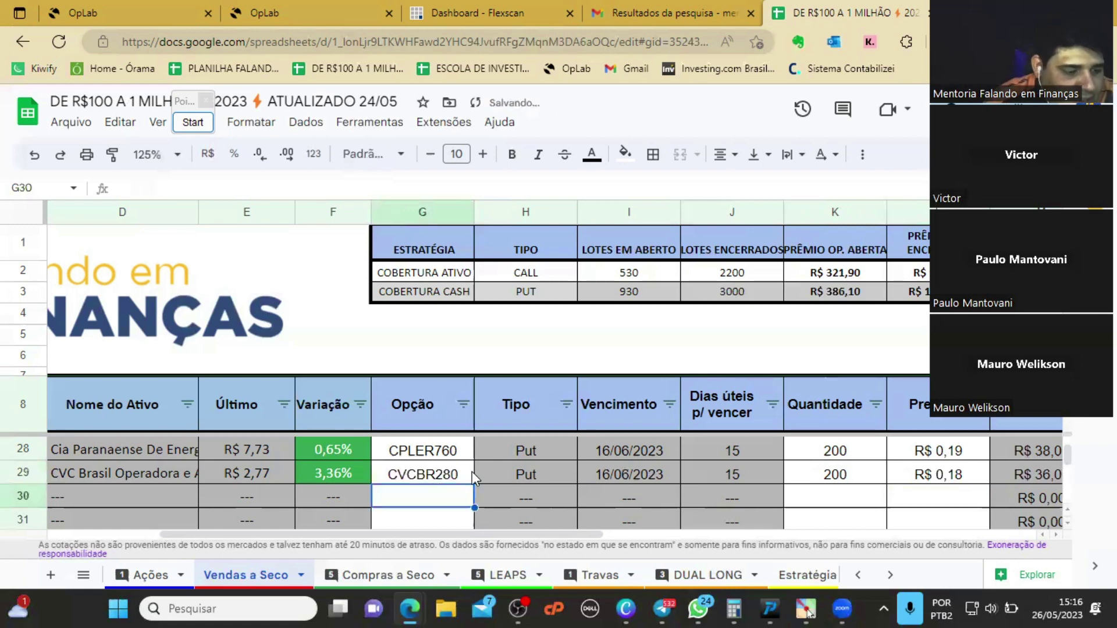
# Enter 0,18 as the market price (Preço de Mercado) of the CVCBR280 option in row 29
pyautogui.moveTo(543, 531); pyautogui.dragTo(682, 531)
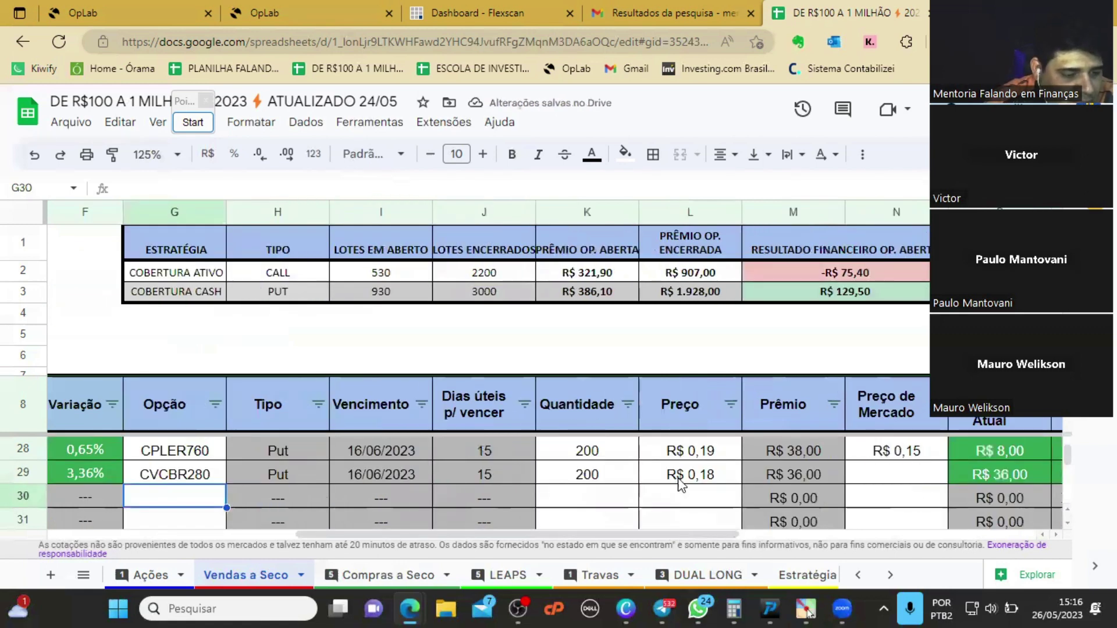
pyautogui.click(685, 478)
pyautogui.click(892, 467)
pyautogui.write('0,18')
pyautogui.press('Return')
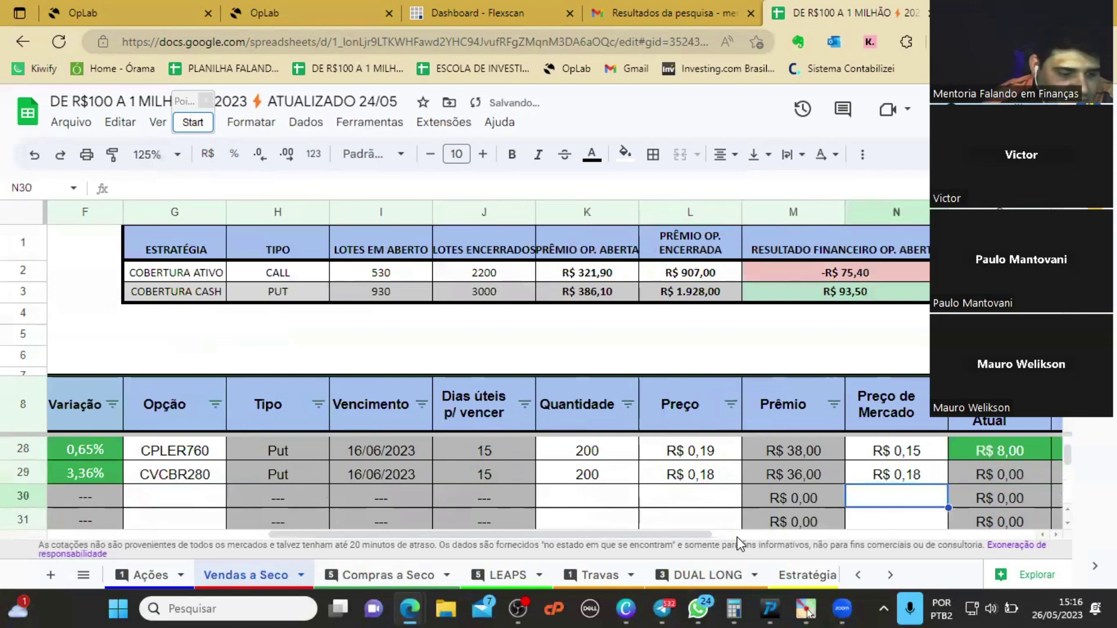
# Enter 2,80 as the strike of the CVCBR280 option in row 29
pyautogui.moveTo(694, 534); pyautogui.dragTo(839, 535)
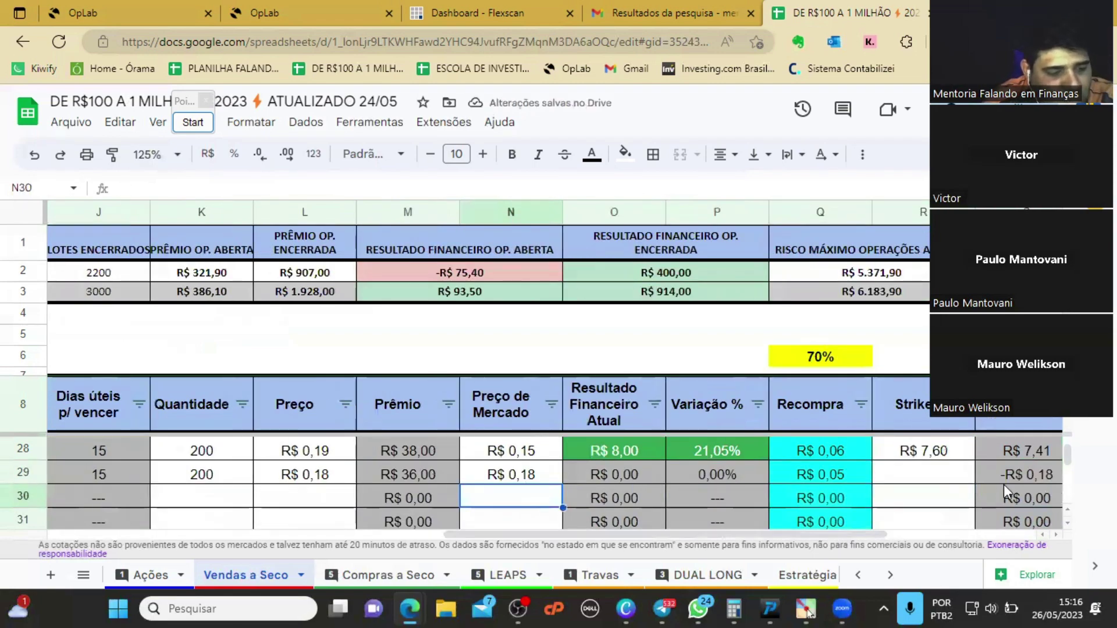
pyautogui.click(937, 481)
pyautogui.write('2,80')
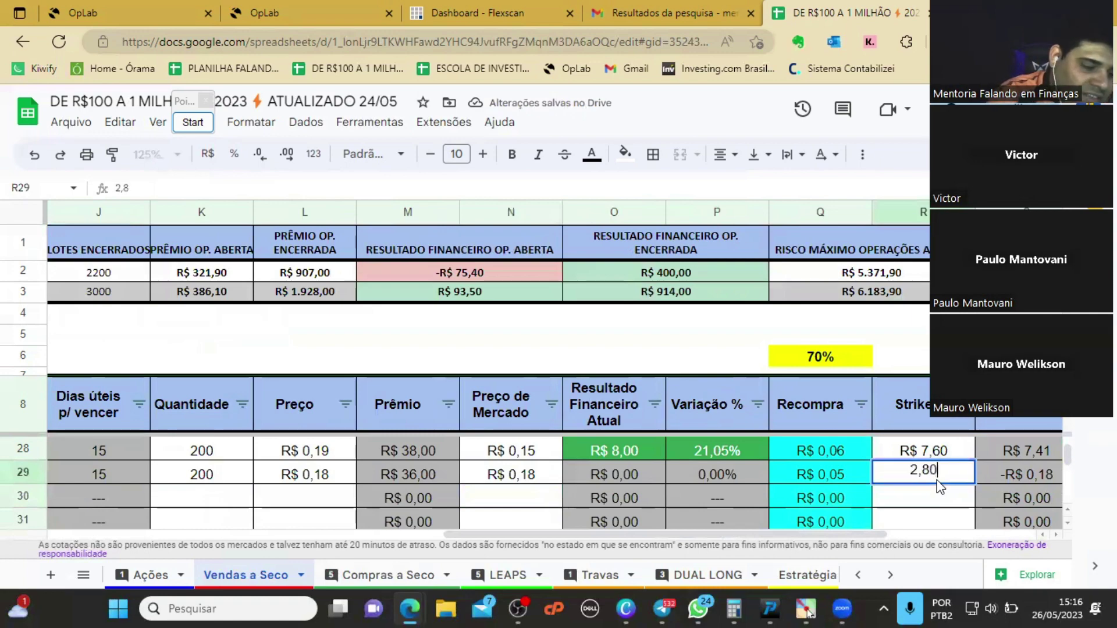
pyautogui.press('Return')
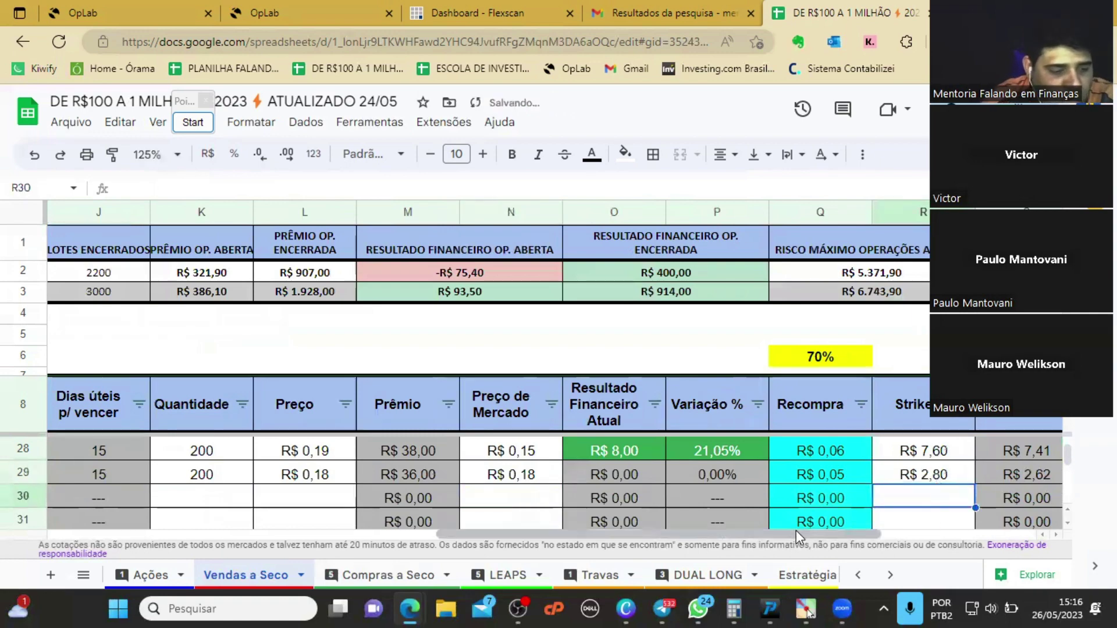
# Check the premium (Prêmio) of the CVCBR280 option in row 29
pyautogui.moveTo(797, 530); pyautogui.dragTo(678, 540)
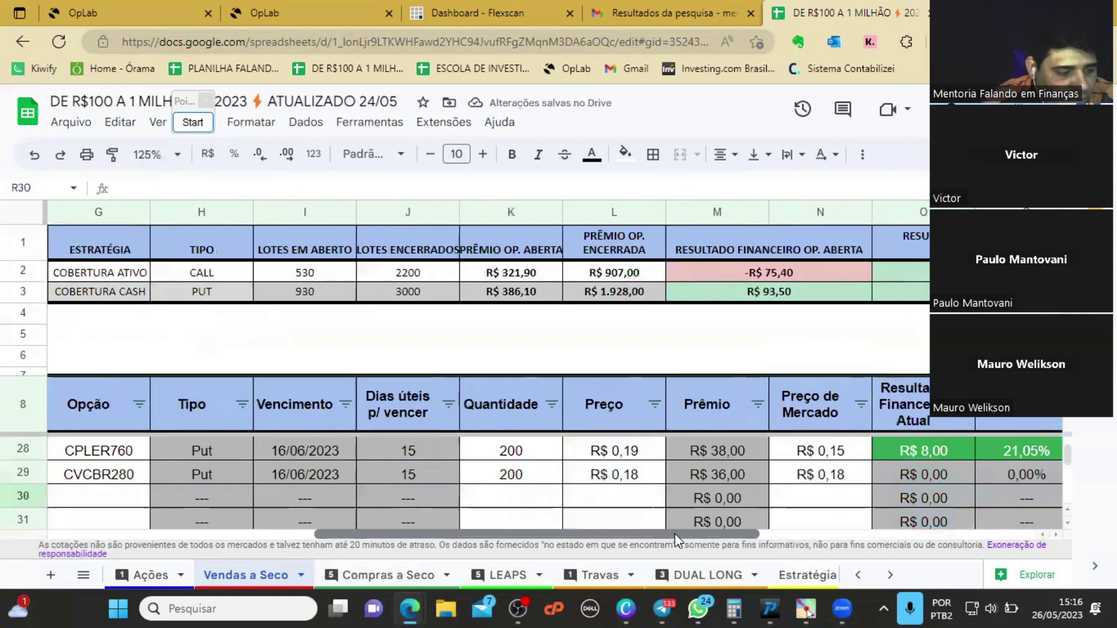
pyautogui.click(701, 477)
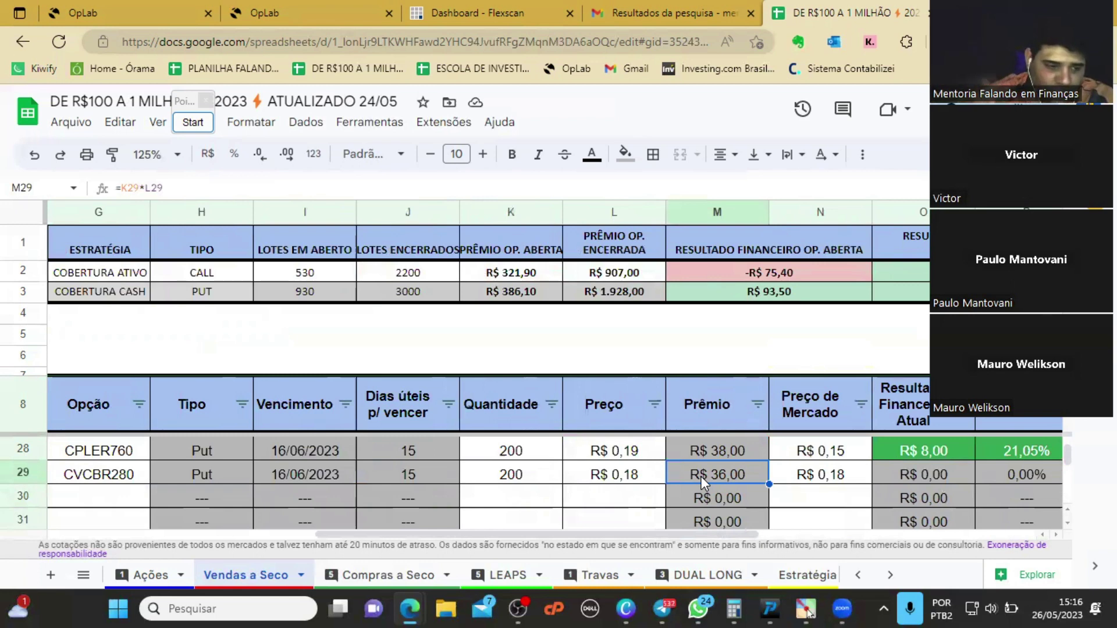
# On the Compras a Seco sheet, enter 26/05 as the start date (Data Início) in rows 84 and 85
pyautogui.click(380, 577)
pyautogui.scroll(-5, 601, 488)
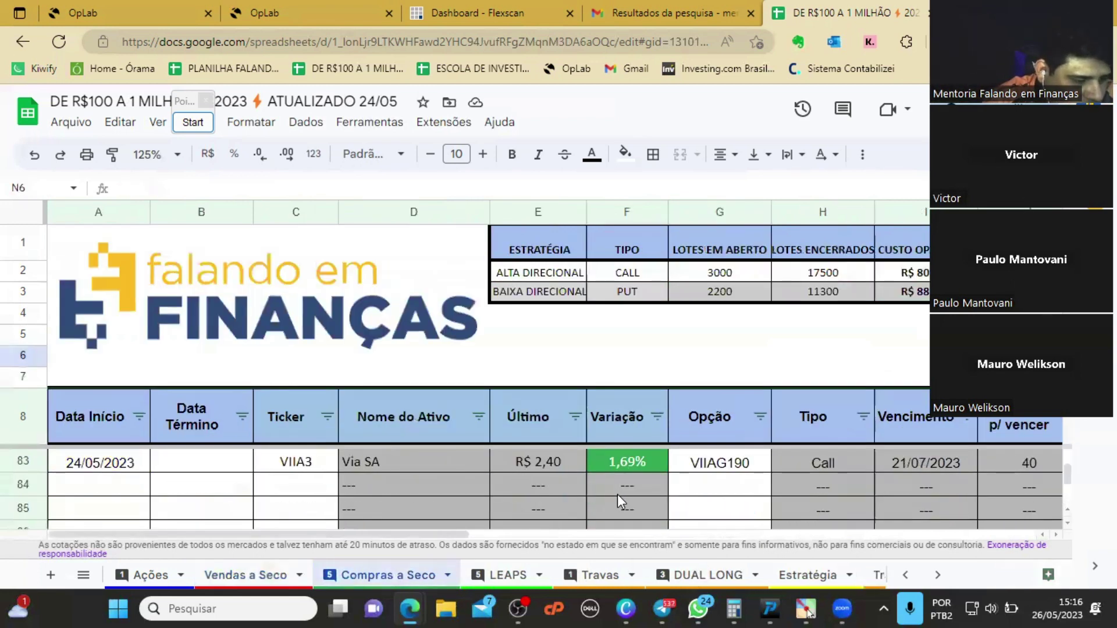
pyautogui.click(102, 488)
pyautogui.write('26/')
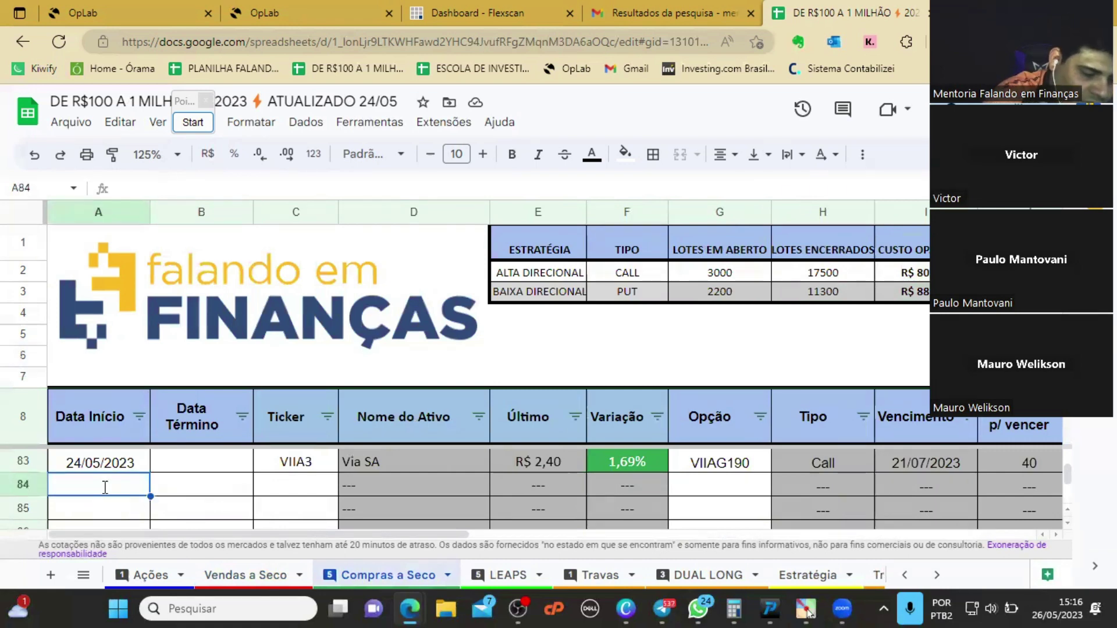
pyautogui.write('05')
pyautogui.press('Return')
pyautogui.write('26/05')
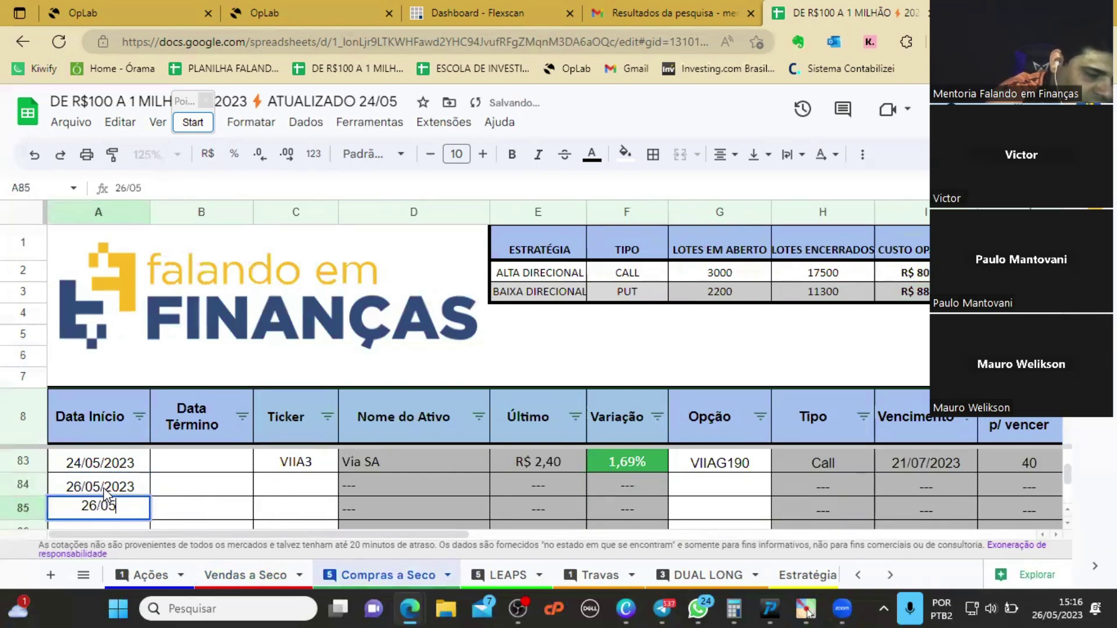
pyautogui.press('Return')
# Enter CVCB3 as the ticker in rows 84 and 85
pyautogui.click(296, 461)
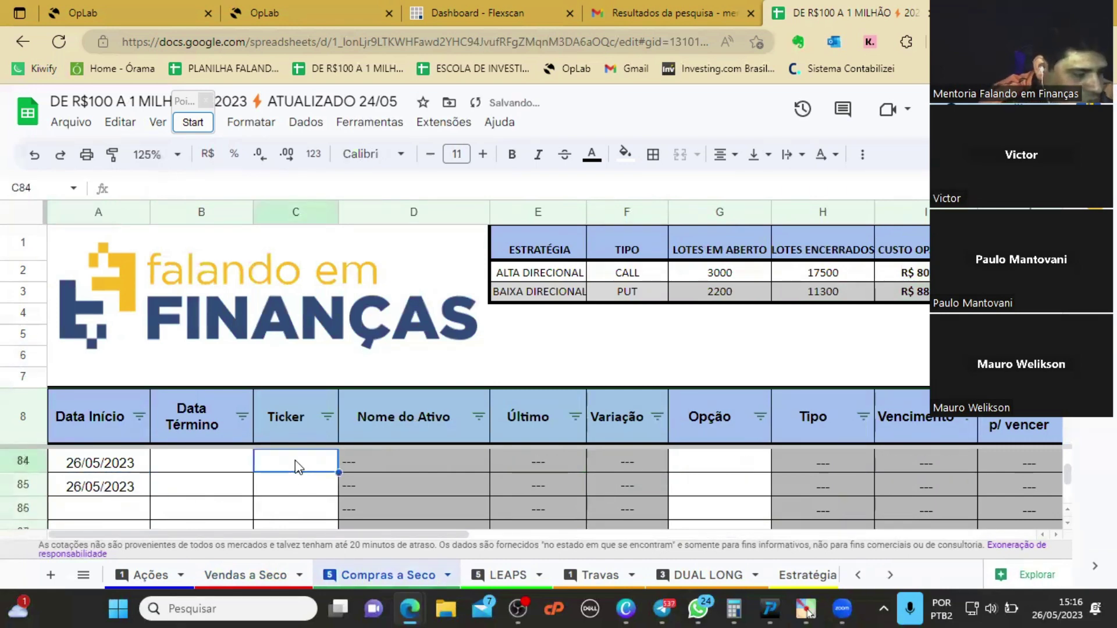
pyautogui.write('CVCB3')
pyautogui.press('Return')
pyautogui.write('CVCB3')
pyautogui.press('Return')
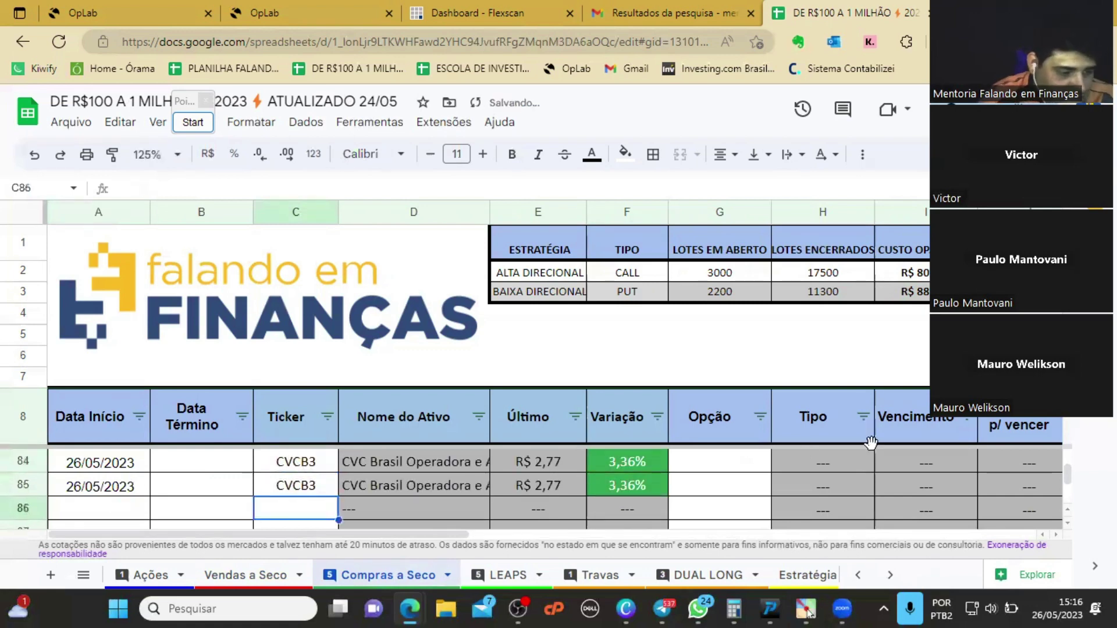
# Enter the option codes CVCBF340 in row 84 and CVCBS220 in row 85
pyautogui.click(719, 462)
pyautogui.write('CVC')
pyautogui.write('RF340')
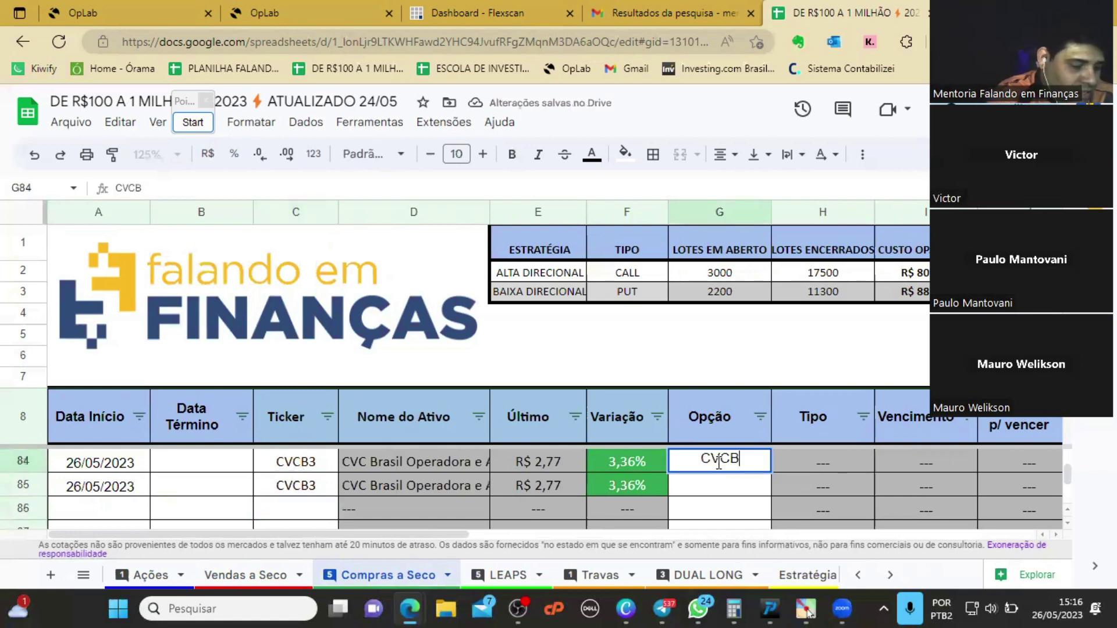
pyautogui.press('Return')
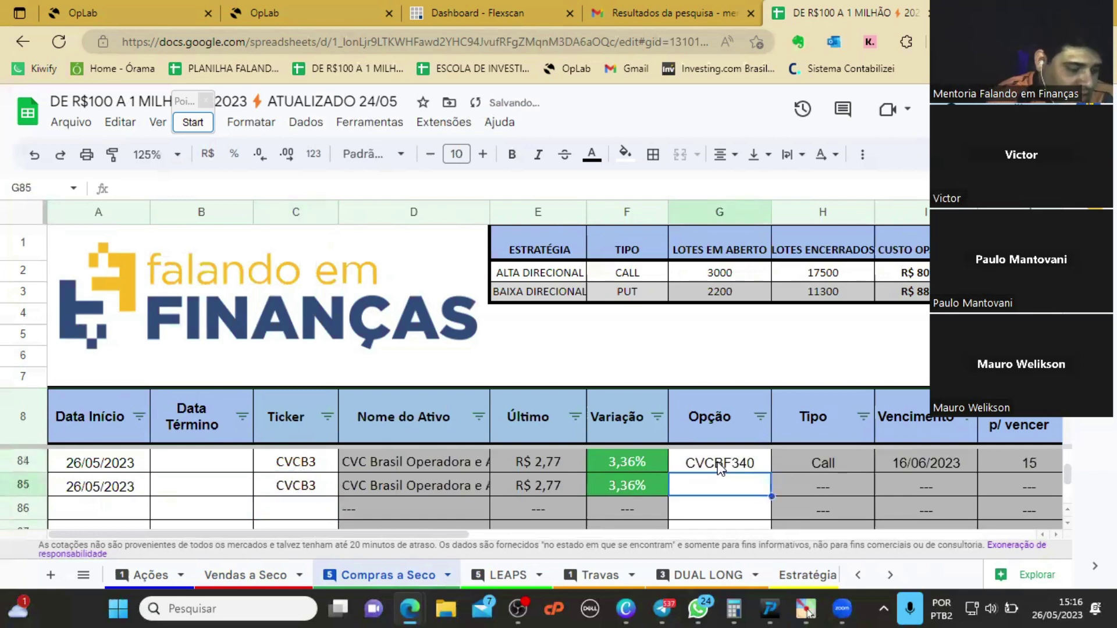
pyautogui.write('CVC')
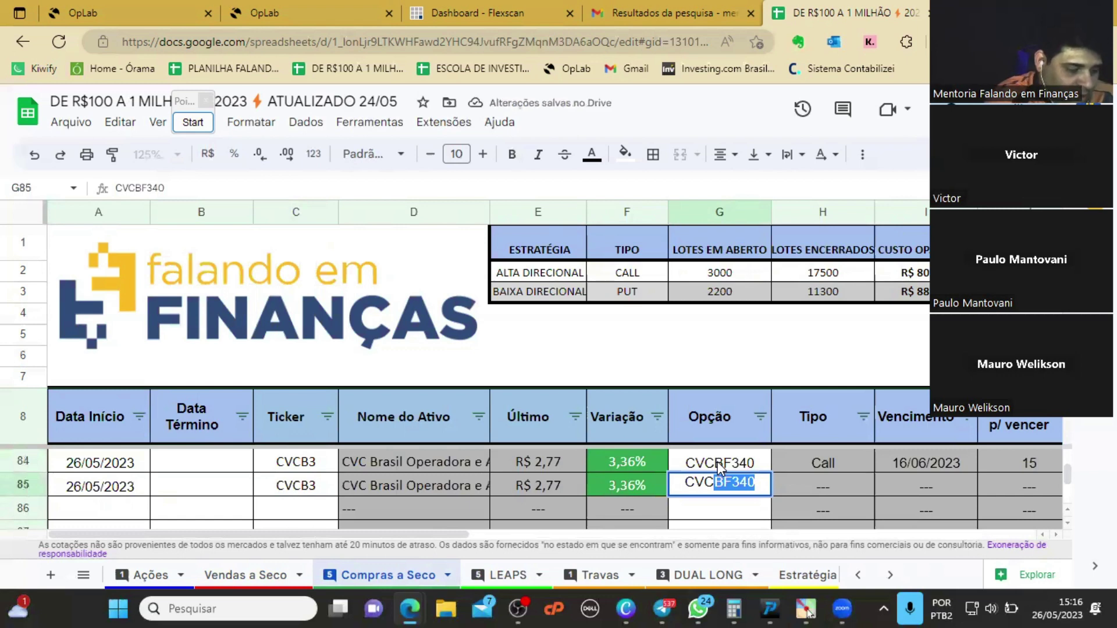
pyautogui.write('BS220')
pyautogui.press('Return')
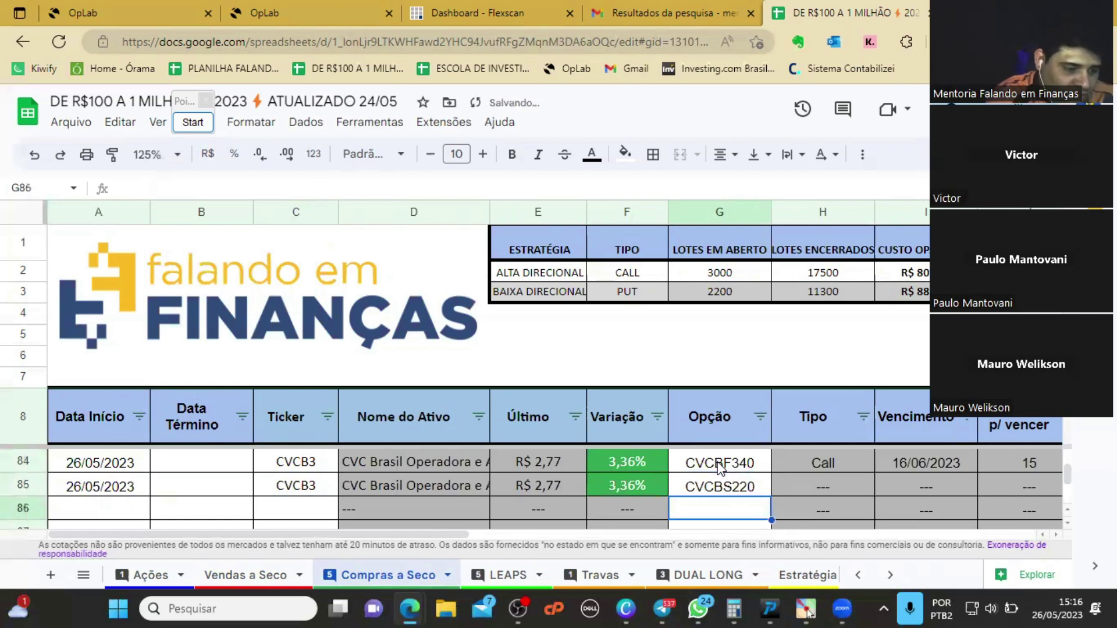
# Set the quantity (Quantidade) to 200 for both CVC options in rows 84 and 85
pyautogui.moveTo(454, 533); pyautogui.dragTo(698, 531)
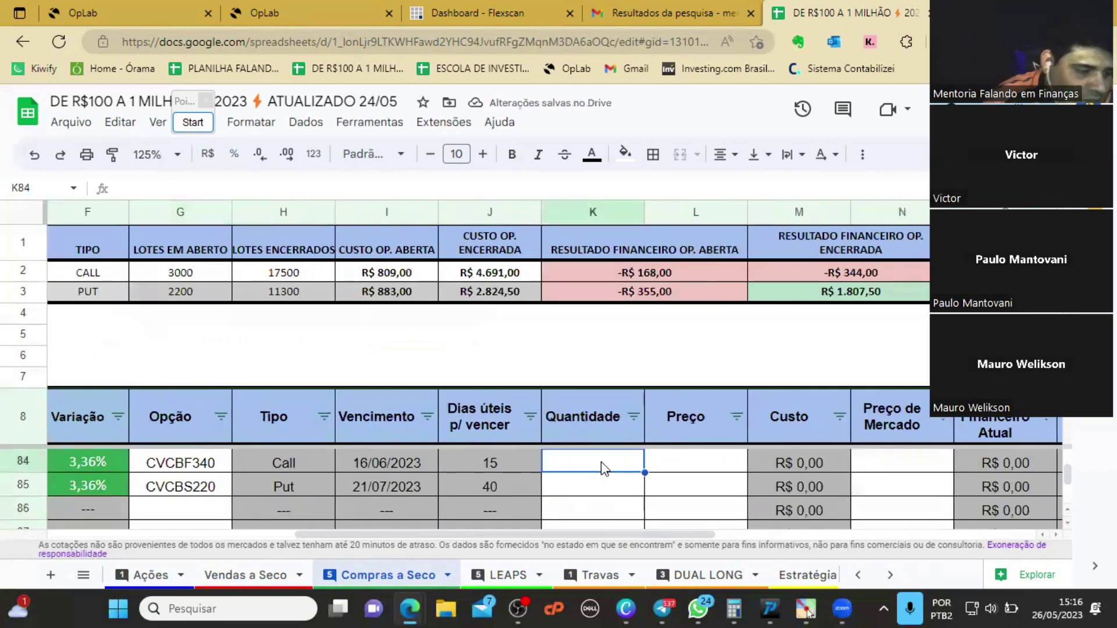
pyautogui.doubleClick(601, 462)
pyautogui.write('200')
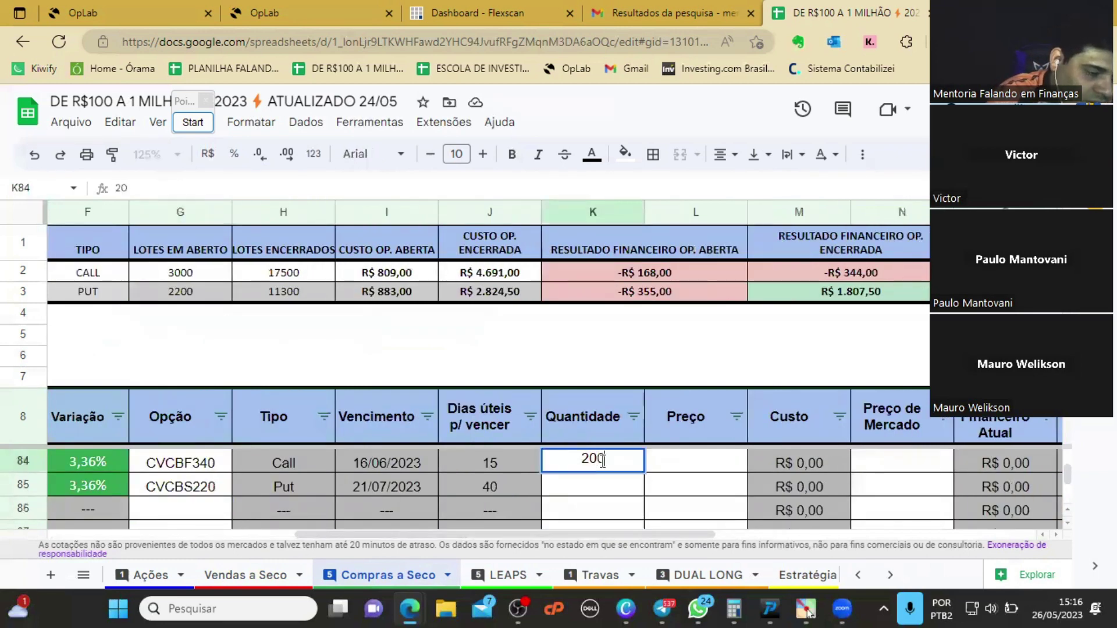
pyautogui.press('Return')
pyautogui.write('200')
pyautogui.press('Return')
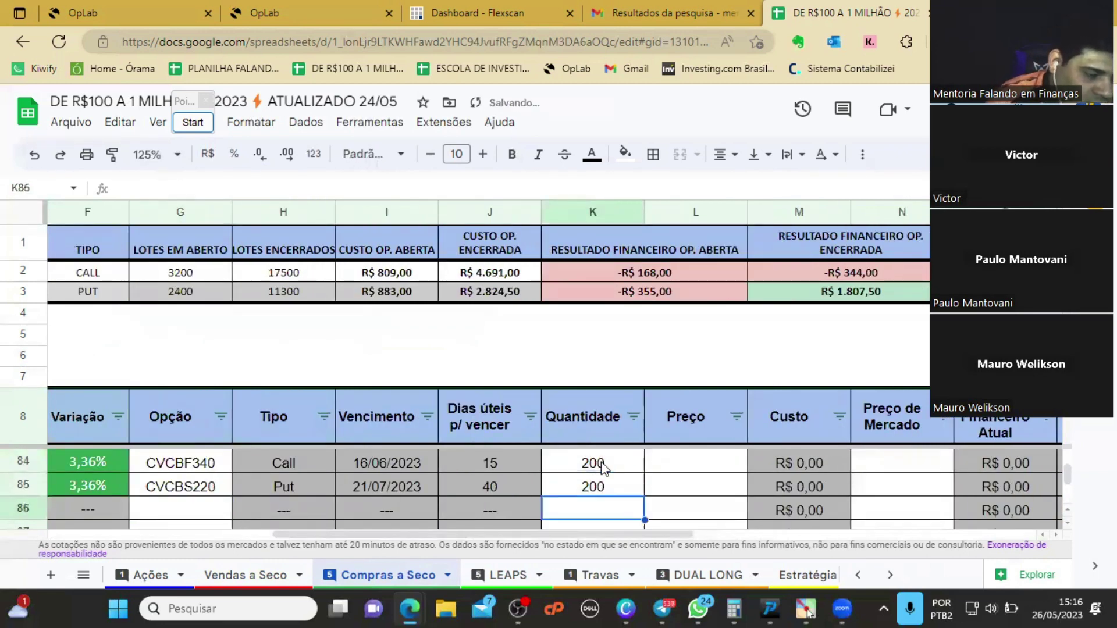
# Enter the purchase prices (Preço) 0,03 for CVCBF340 and 0,06 for CVCBS220
pyautogui.click(684, 466)
pyautogui.write('0,03')
pyautogui.press('Return')
pyautogui.write('0,06')
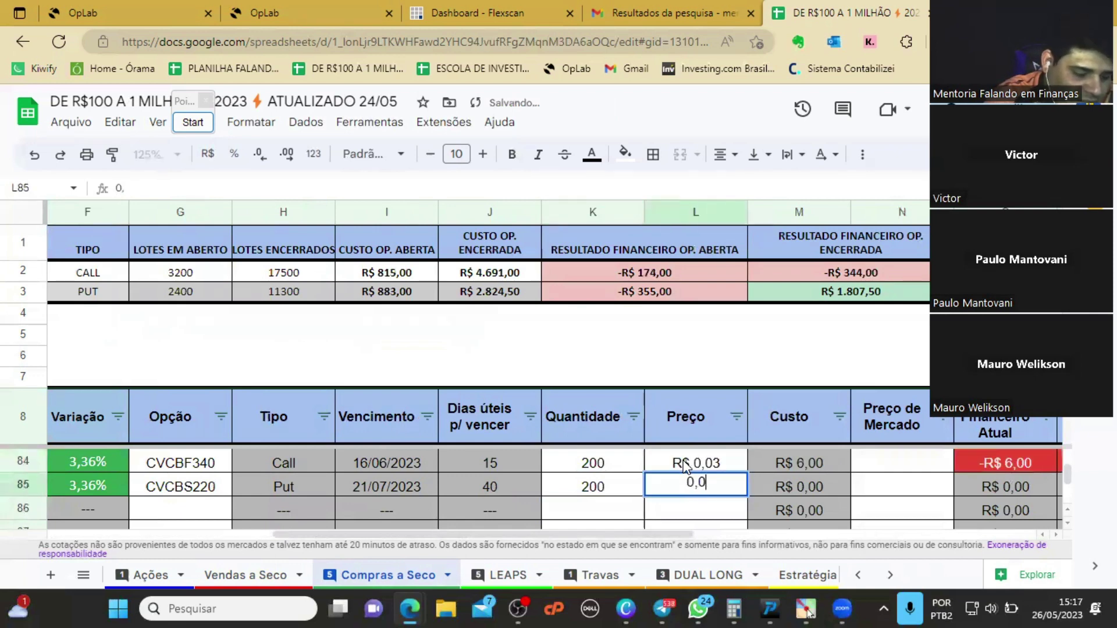
pyautogui.press('Return')
# Enter the market prices (Preço de Mercado) 0,03 for CVCBF340 and 0,06 for CVCBS220
pyautogui.click(928, 464)
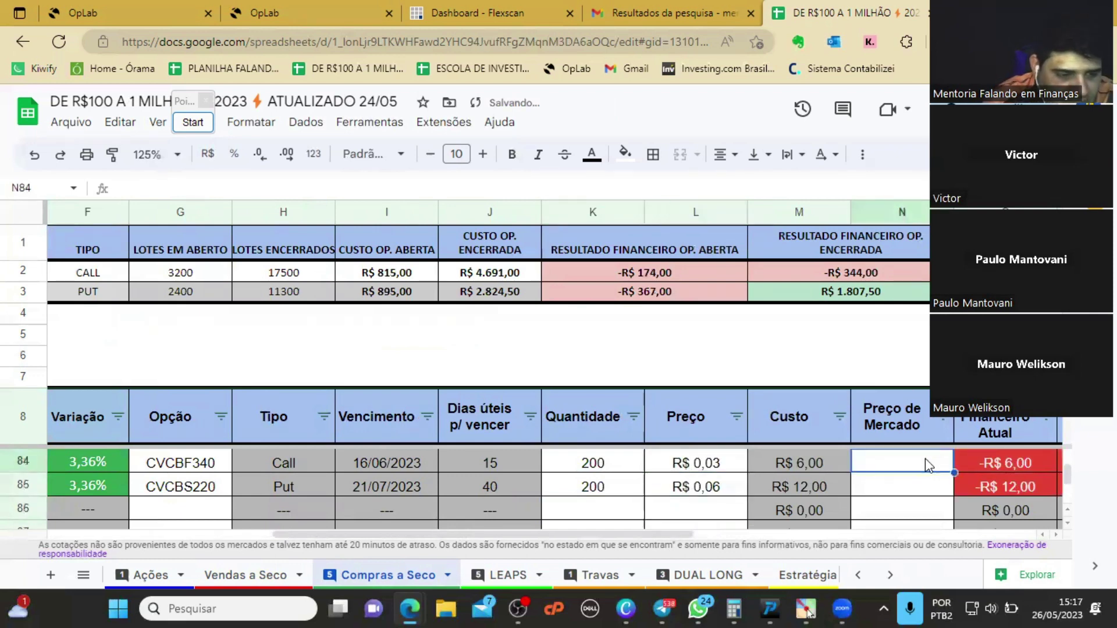
pyautogui.write('0,03')
pyautogui.press('Return')
pyautogui.write('0,06')
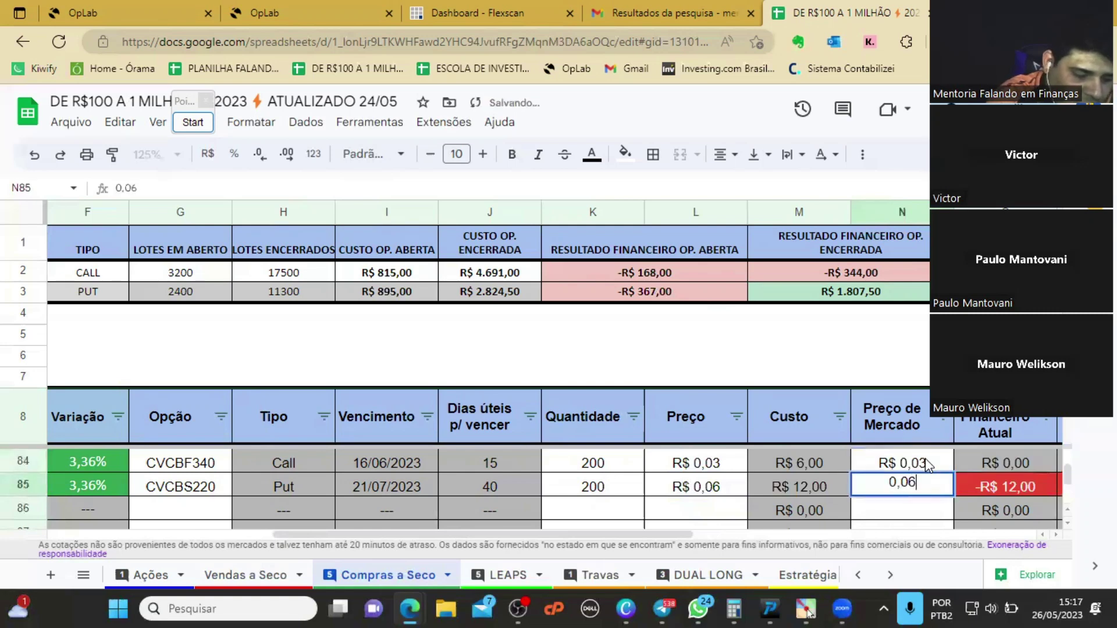
pyautogui.press('Return')
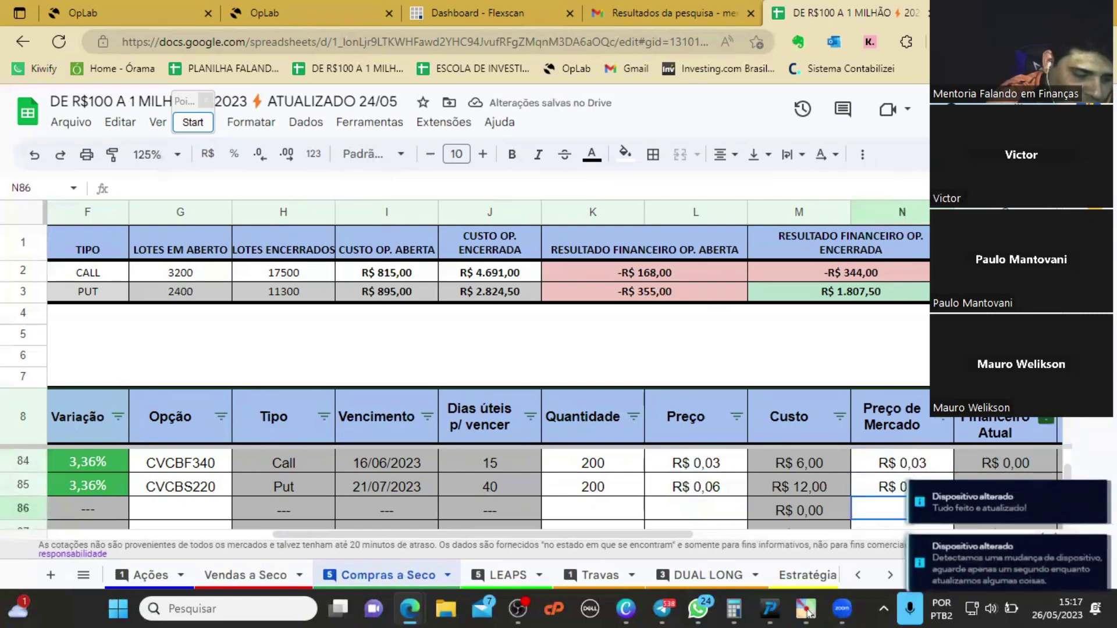
# Select the costs (Custo) of the two CVC options in rows 84 and 85 to check their sum
pyautogui.press('Up')
pyautogui.press('Left')
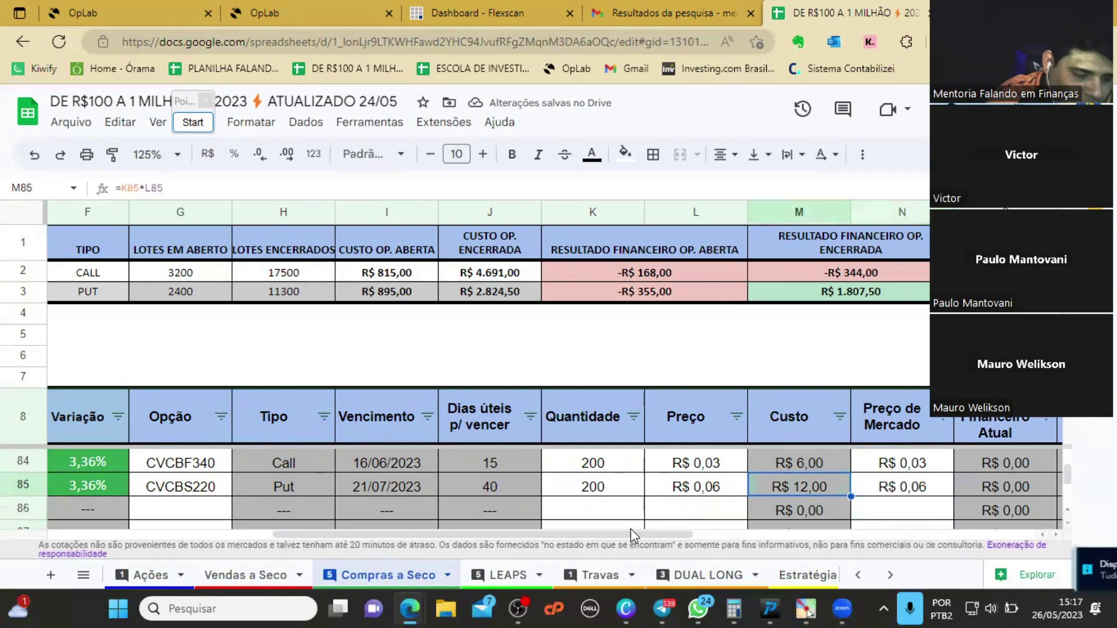
pyautogui.moveTo(617, 533); pyautogui.dragTo(753, 533)
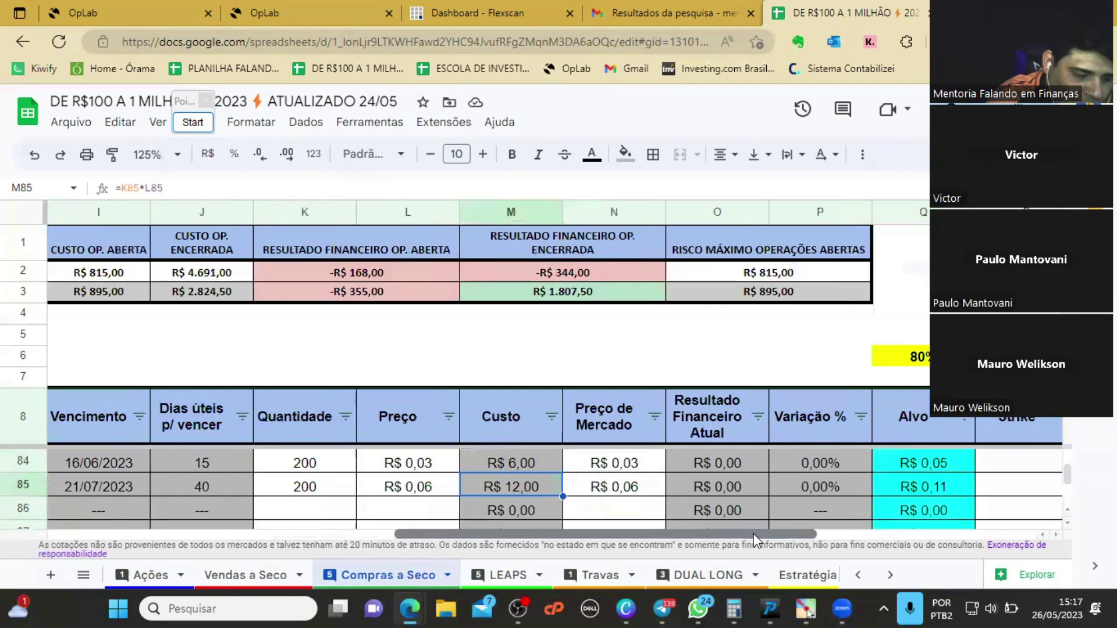
pyautogui.click(527, 465)
pyautogui.keyDown('shift'); pyautogui.click(535, 487); pyautogui.keyUp('shift')
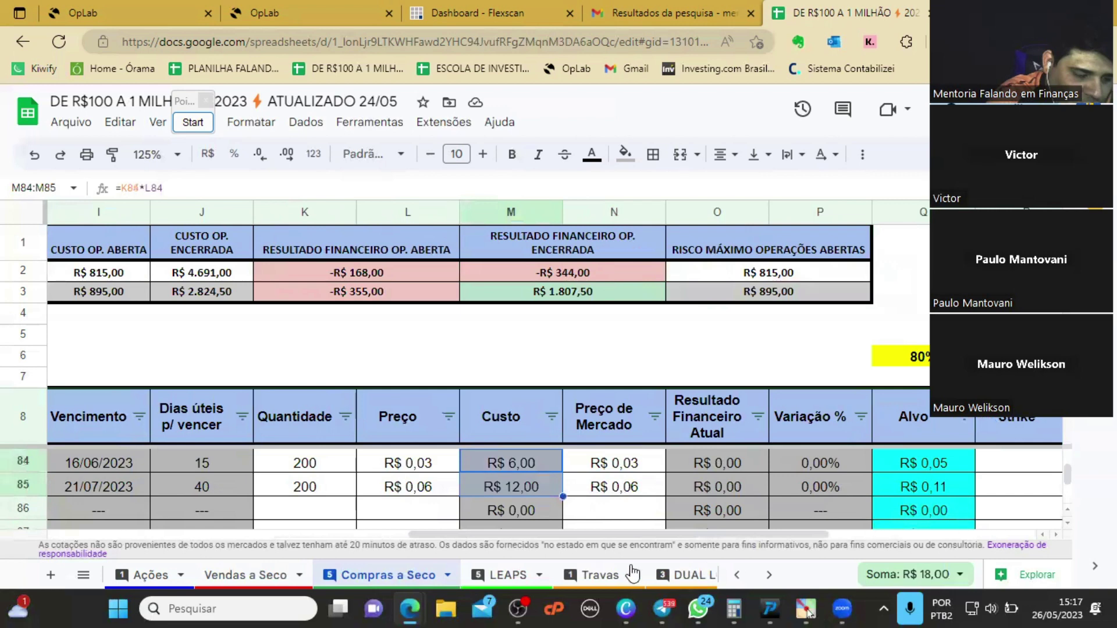
# Enter the strikes 3,40 in row 84 and 2,20 in row 85
pyautogui.moveTo(617, 533); pyautogui.dragTo(743, 533)
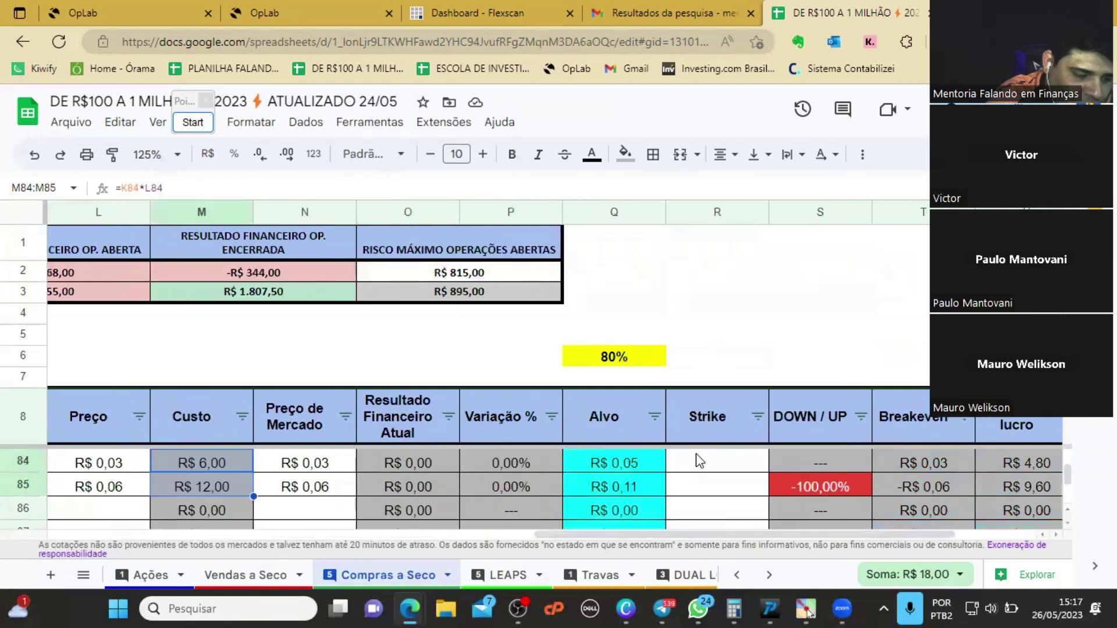
pyautogui.click(698, 461)
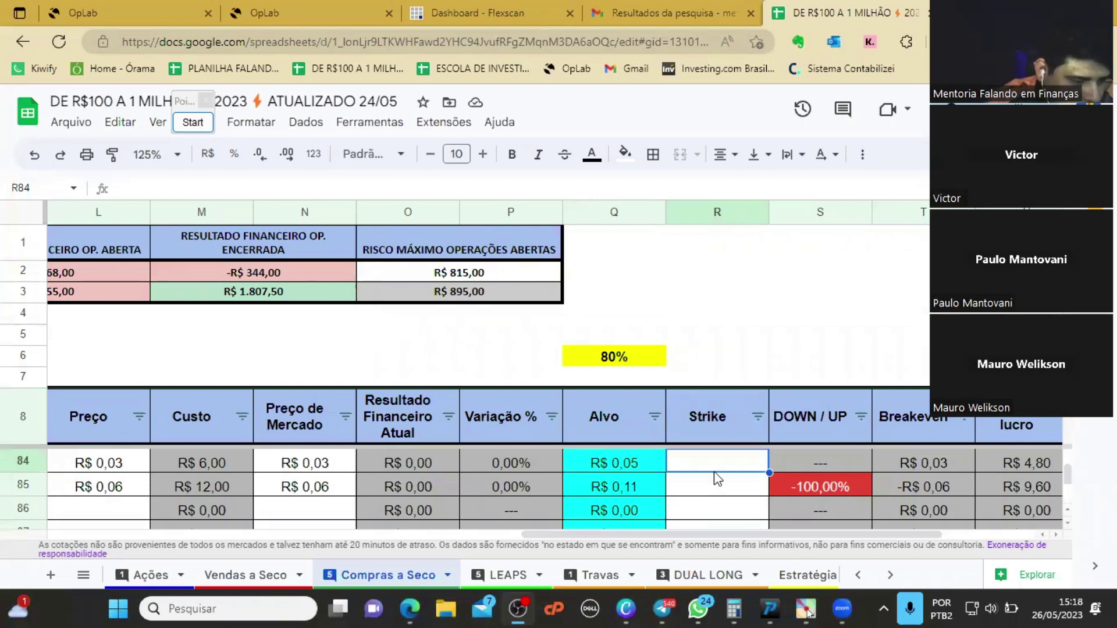
pyautogui.write('3,4')
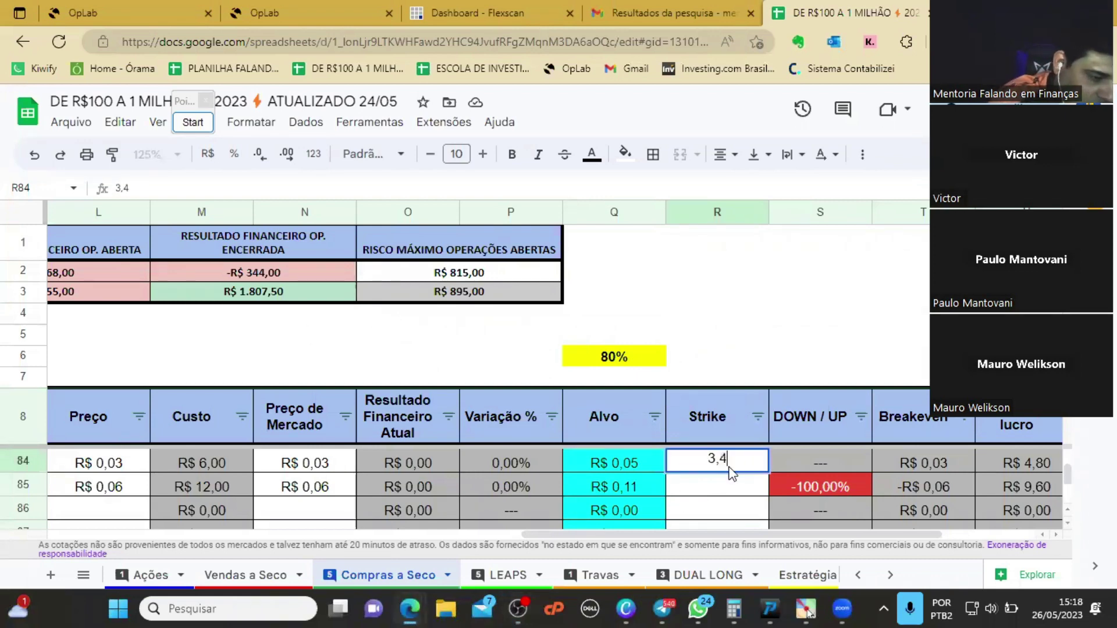
pyautogui.press('Return')
pyautogui.write('2,2')
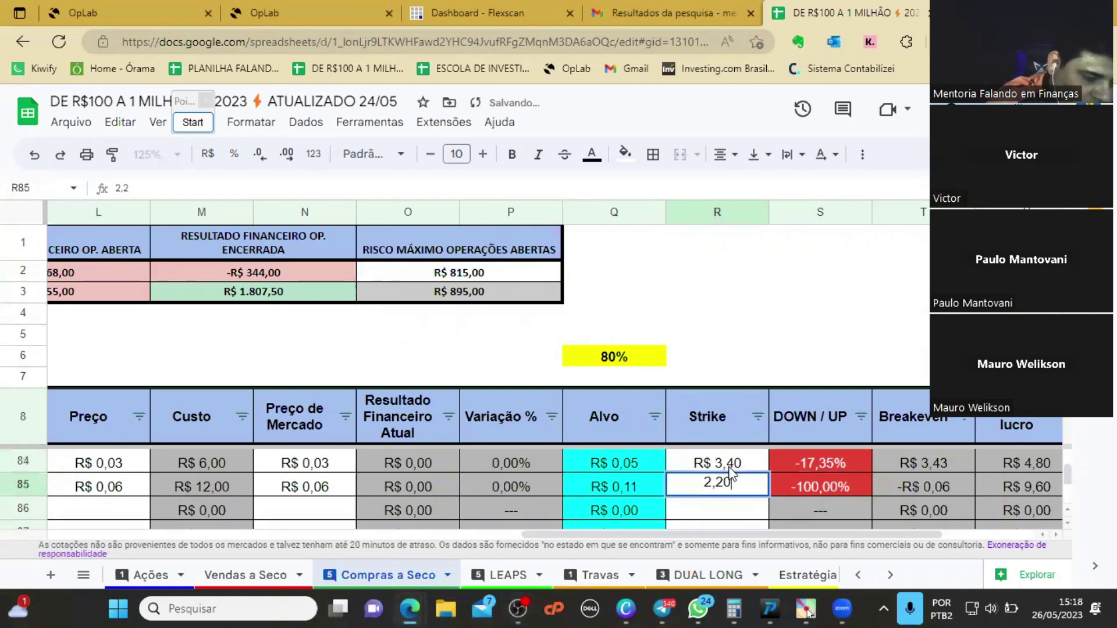
pyautogui.press('Return')
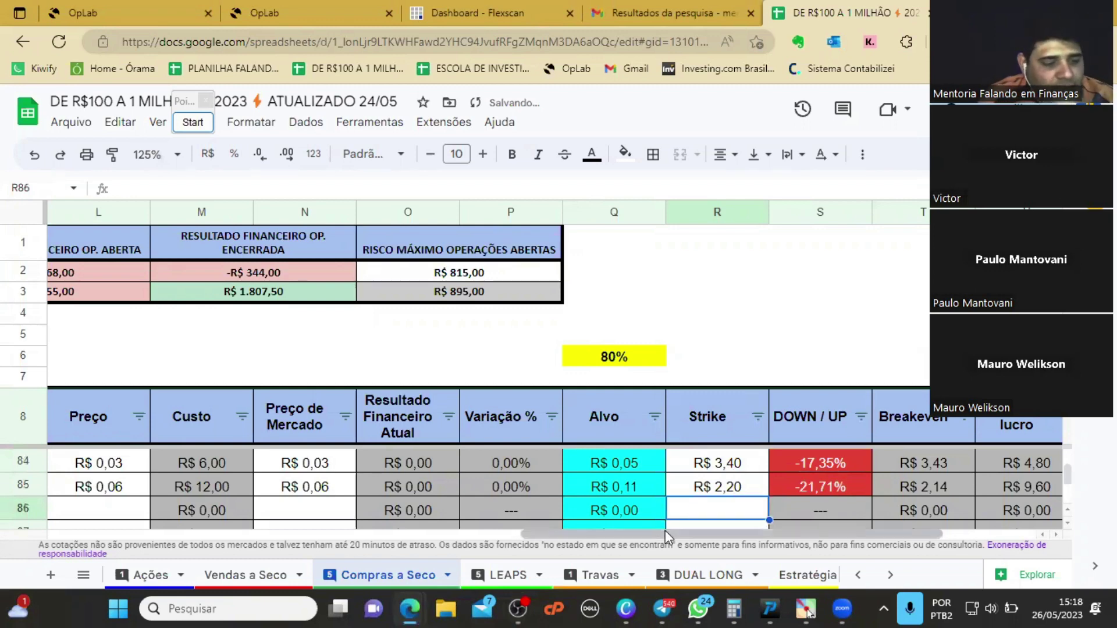
# Review the DOWN / UP percentage and strike of the new CVC options in rows 84 and 85
pyautogui.click(827, 470)
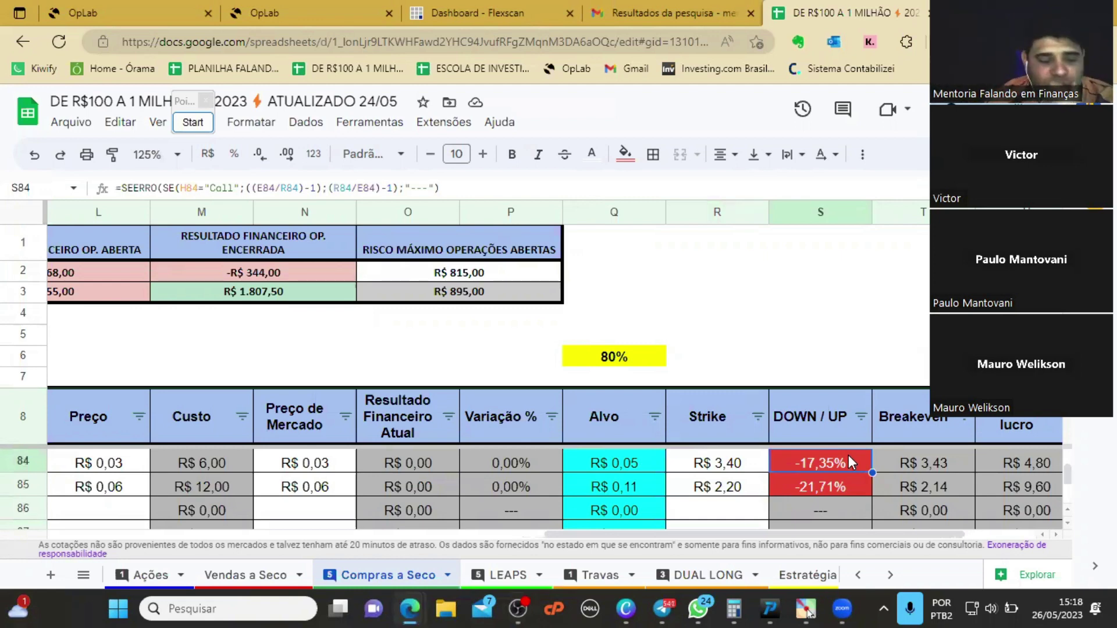
pyautogui.click(705, 494)
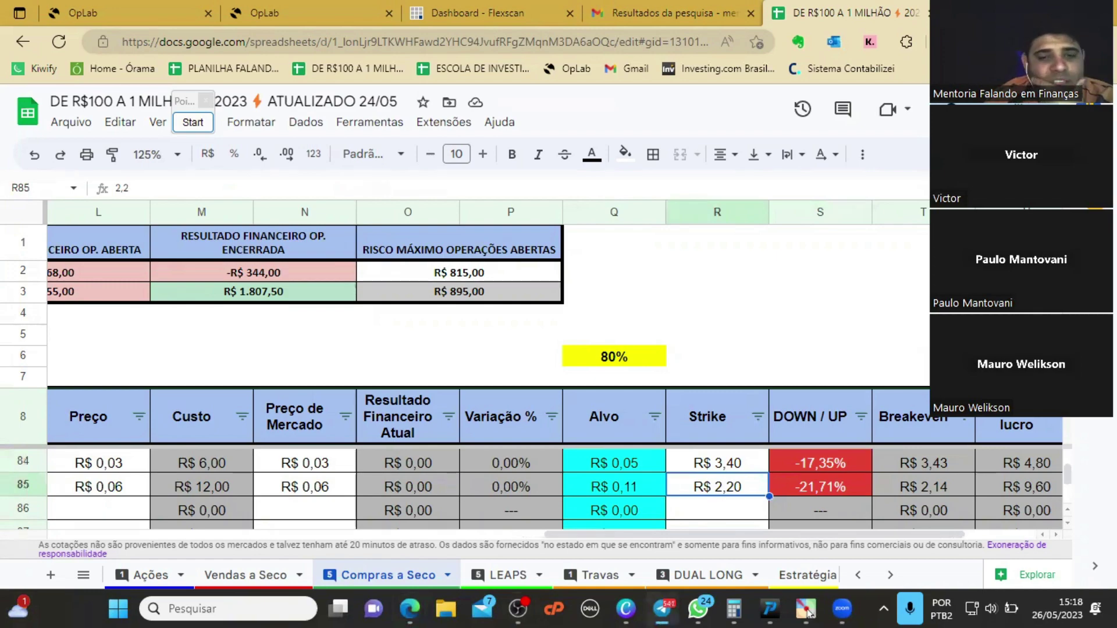
pyautogui.click(707, 527)
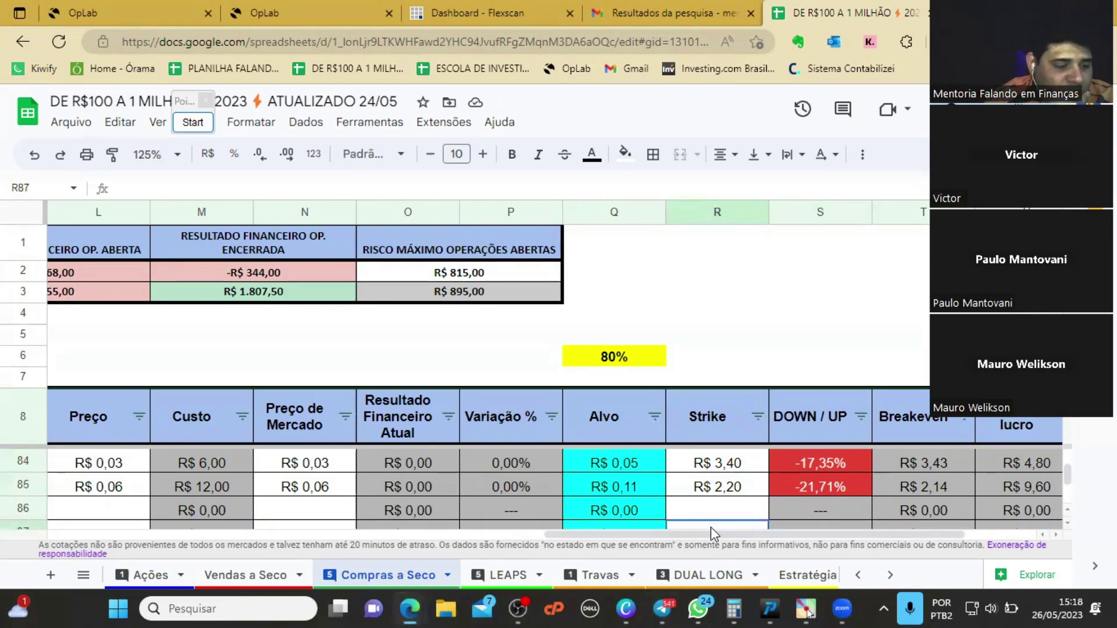
pyautogui.moveTo(706, 533); pyautogui.dragTo(370, 541)
# Switch to the CVCB3 analysis in OpLab and set the price of the CVCBS220 put in the strategy to 0,06
pyautogui.click(164, 12)
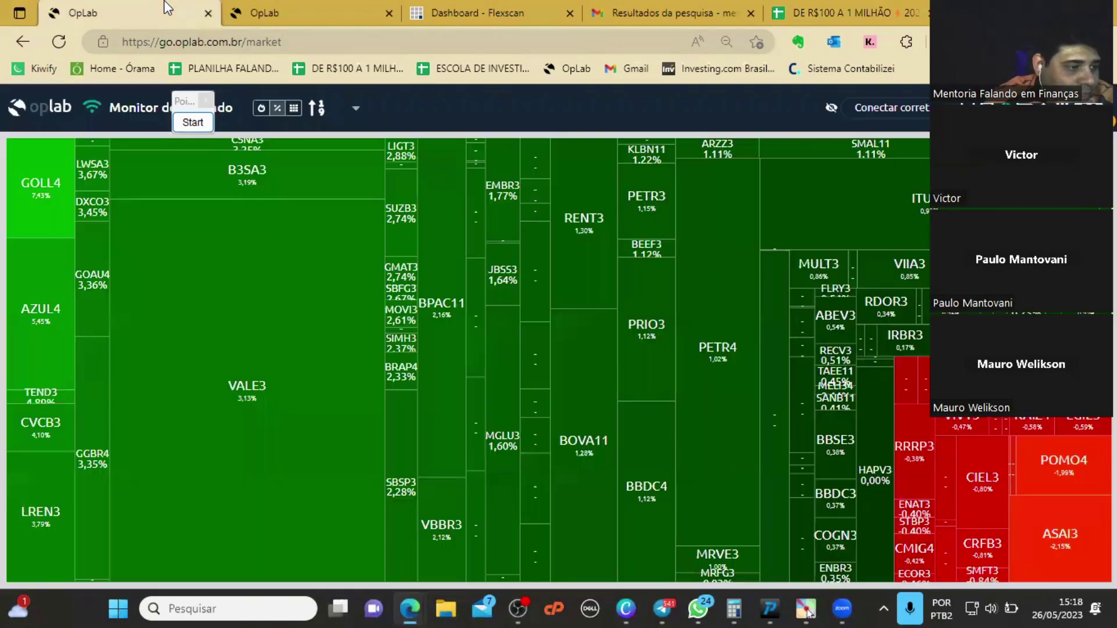
pyautogui.click(265, 9)
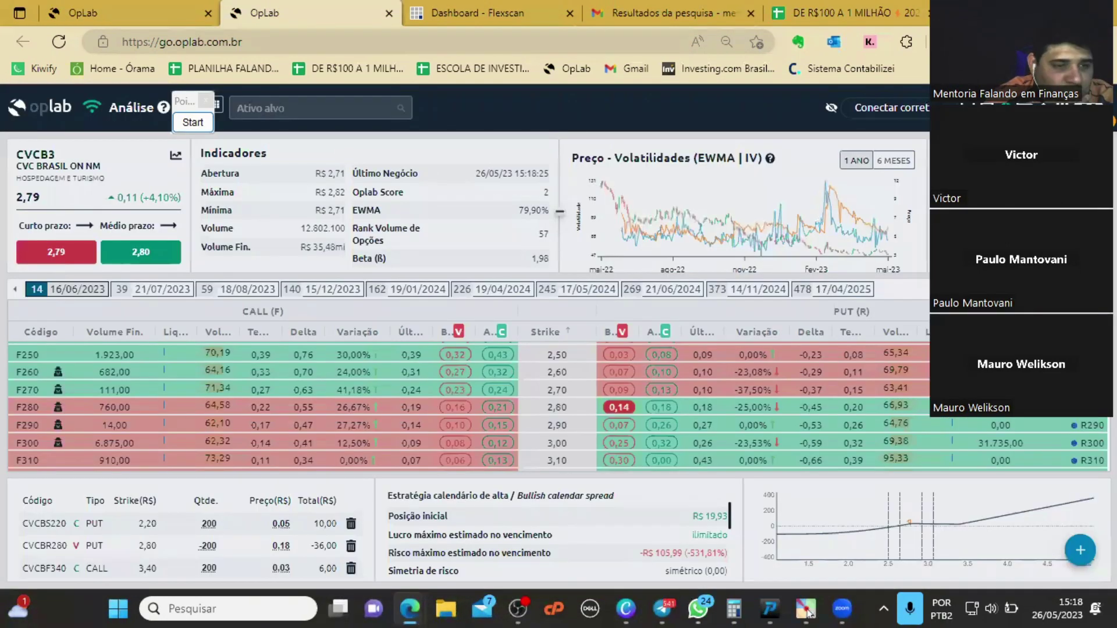
pyautogui.hotkey('alt', 'f')
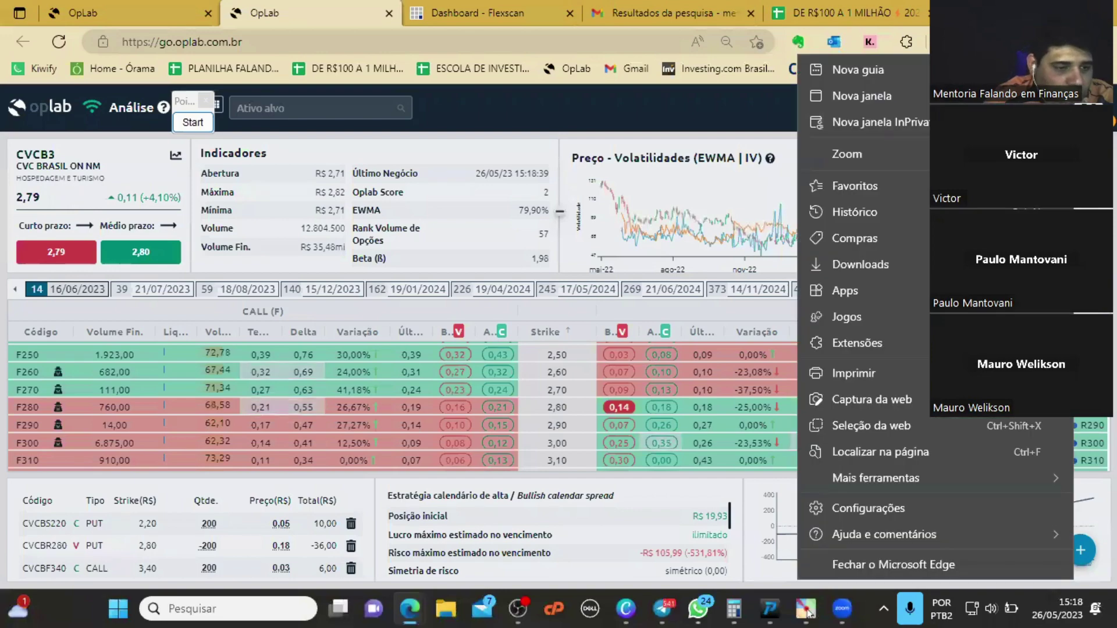
pyautogui.click(676, 120)
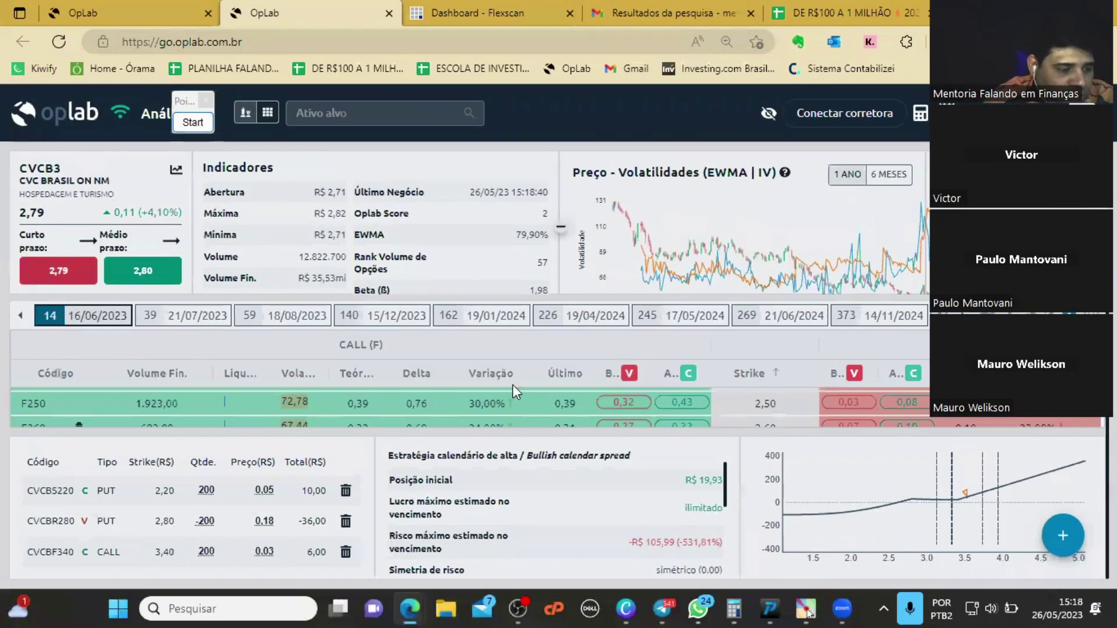
pyautogui.doubleClick(431, 476)
pyautogui.write('0,06')
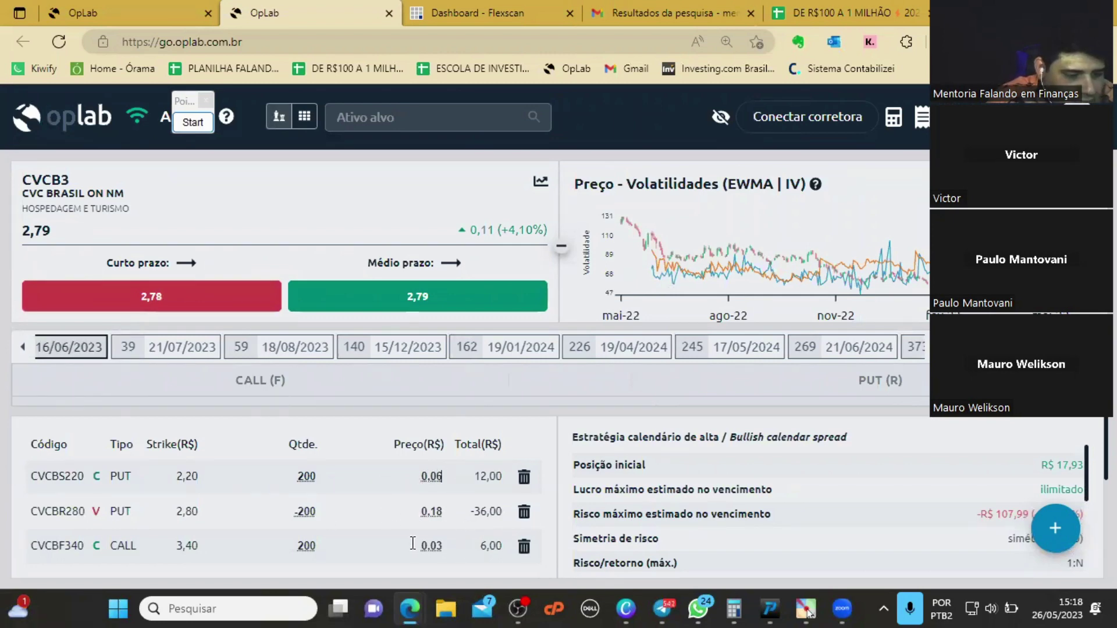
pyautogui.hotkey('alt', 'f')
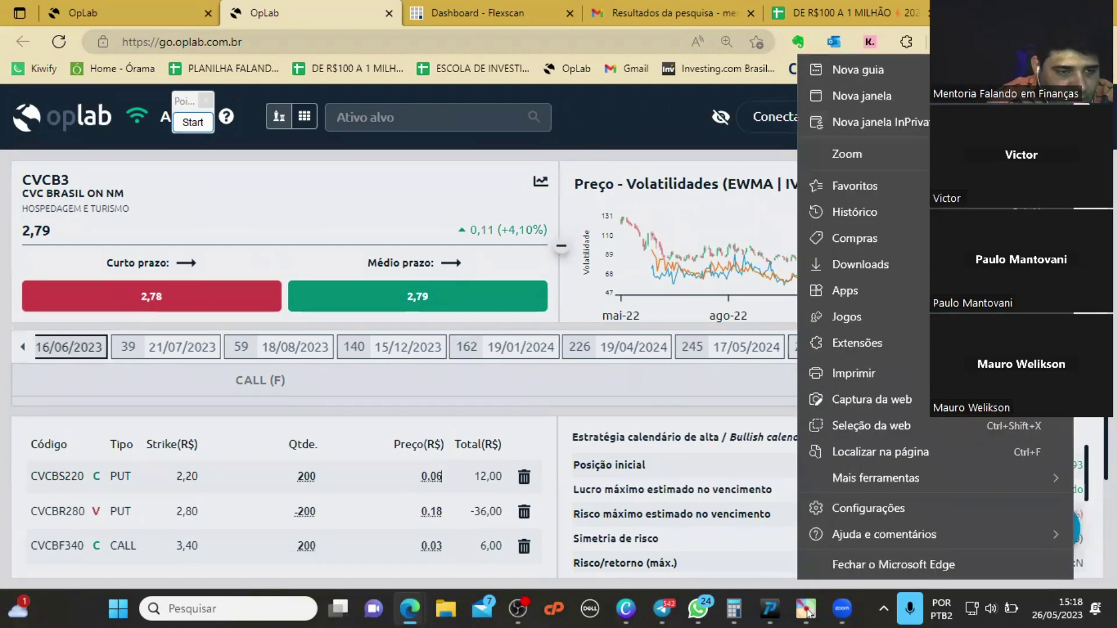
# Open the detailed payoff and risk simulation of the CVCB3 bullish calendar strategy from its floating actions
pyautogui.click(946, 153)
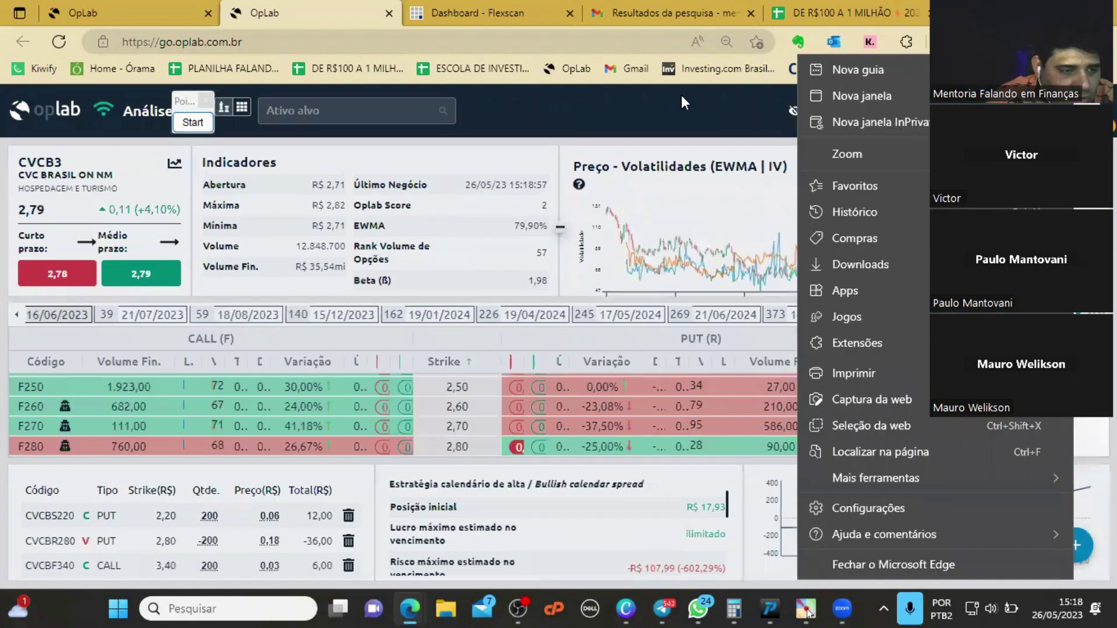
pyautogui.click(716, 121)
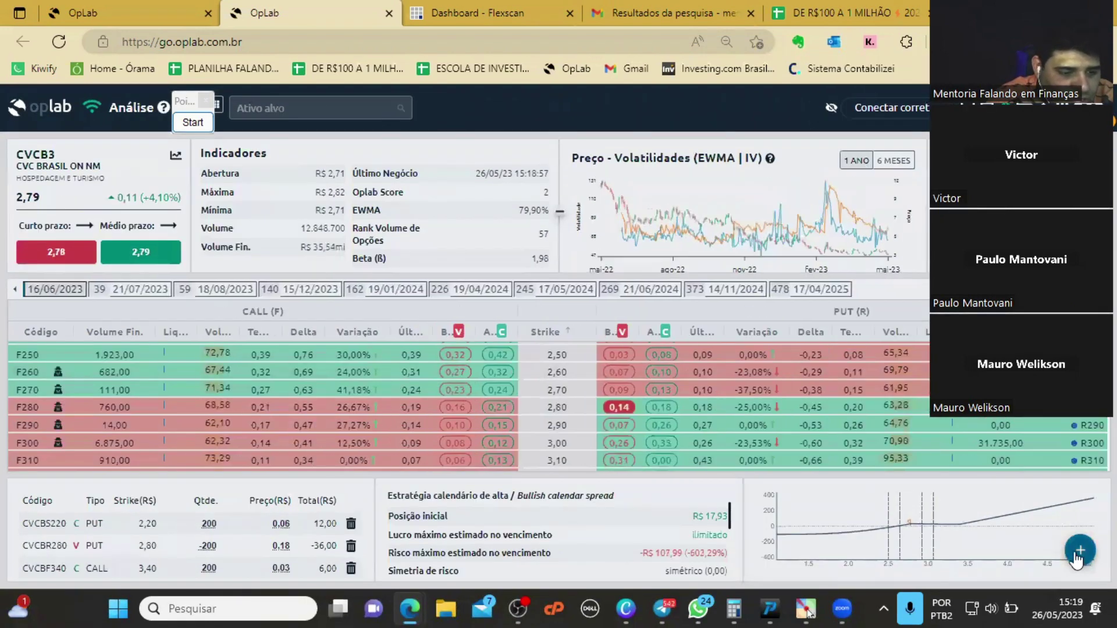
pyautogui.click(1077, 547)
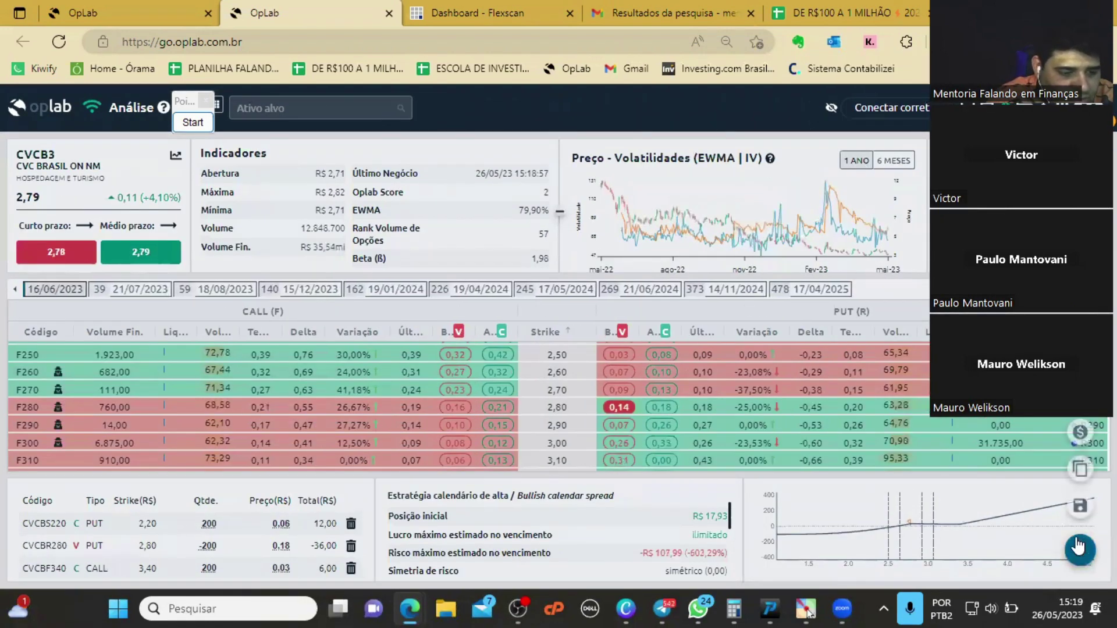
pyautogui.click(1080, 432)
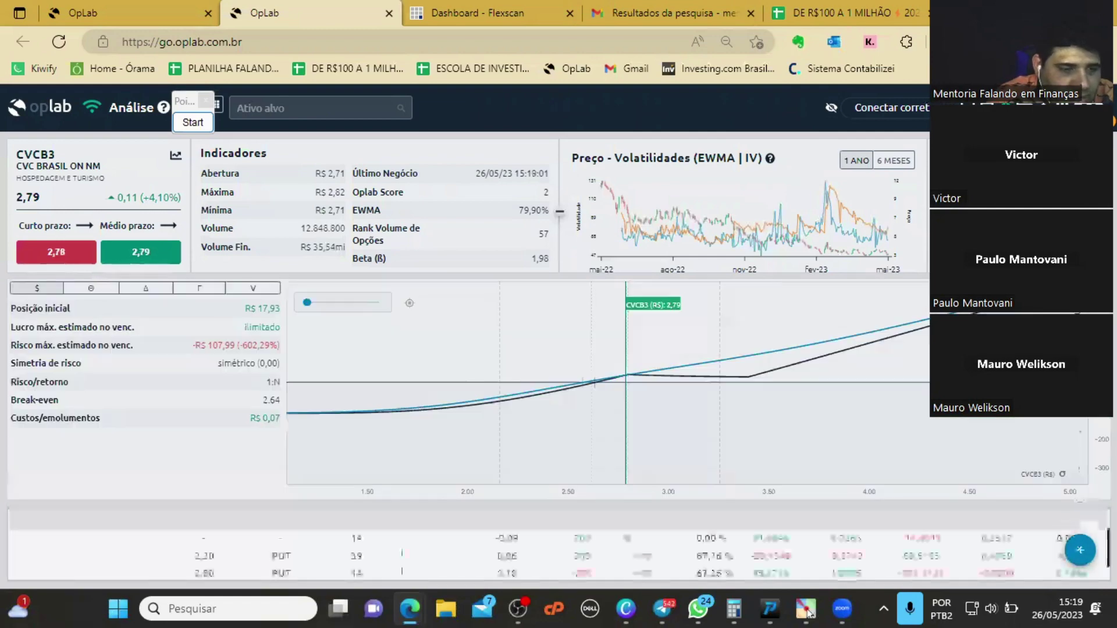
# Examine the CVCB3 strategy's payoff curve at several underlying prices, along with its maximum risk, break-even and initial position
pyautogui.click(1097, 41)
pyautogui.click(1041, 154)
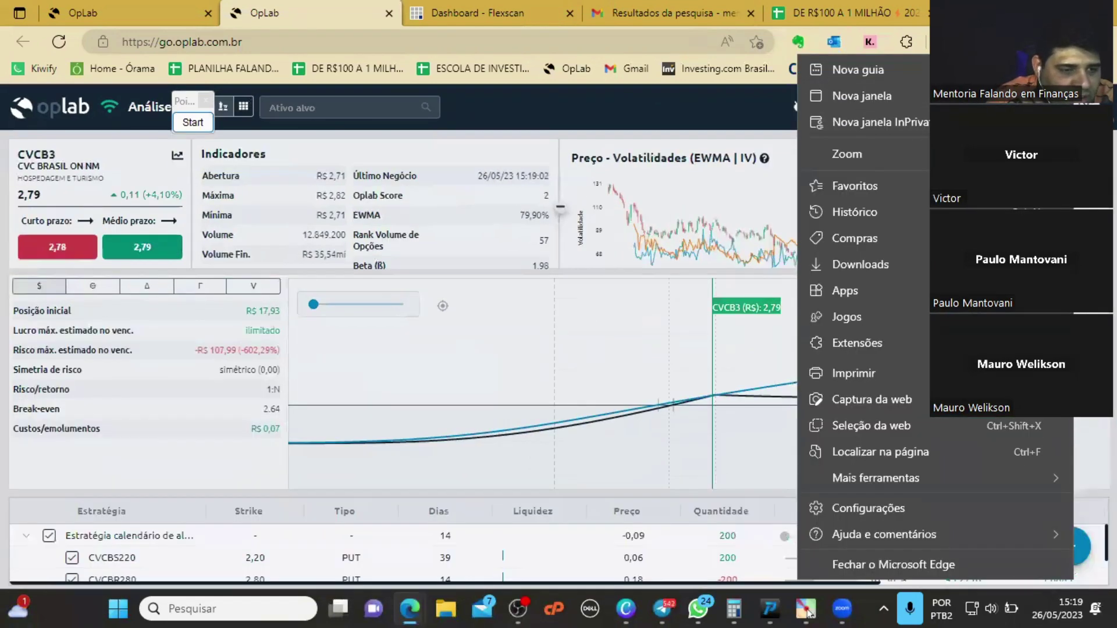
pyautogui.click(1042, 154)
pyautogui.click(636, 123)
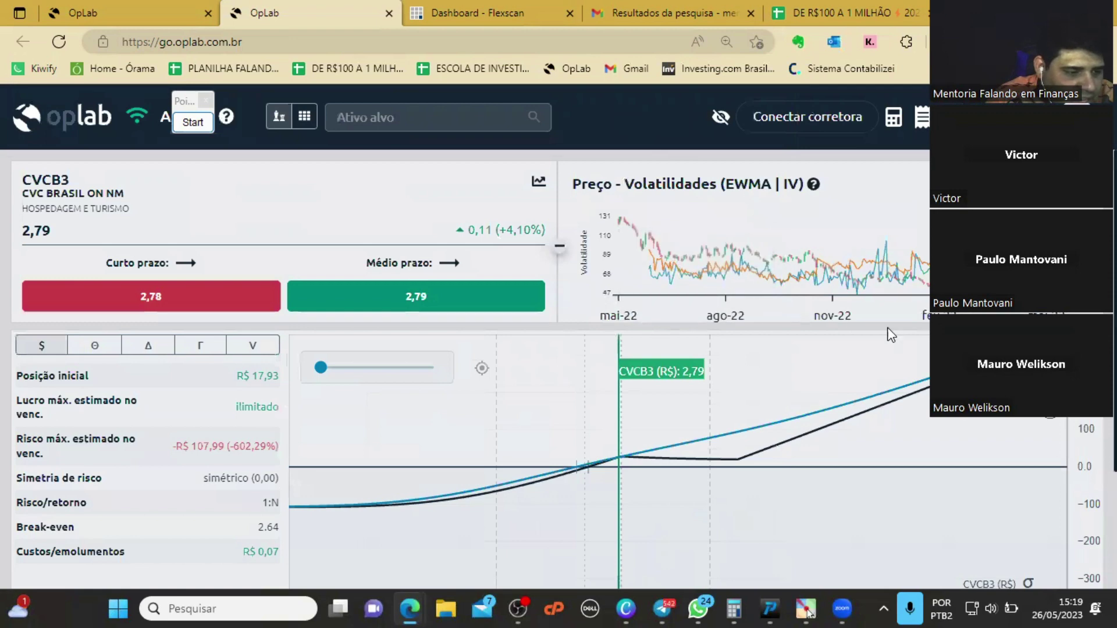
pyautogui.scroll(-2, 523, 364)
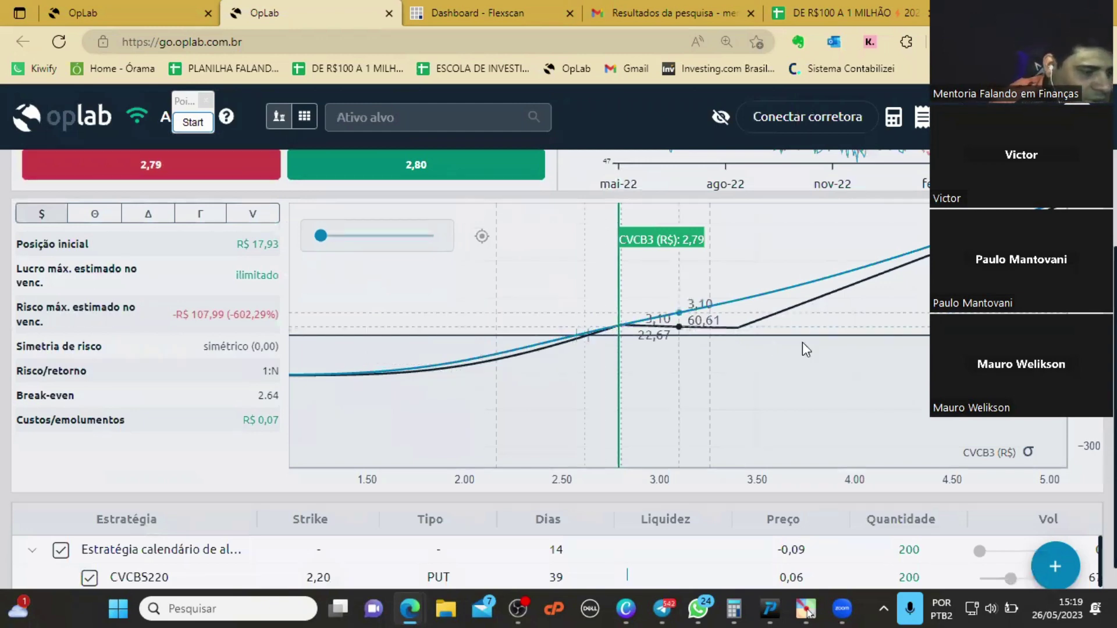
pyautogui.scroll(-1, 769, 466)
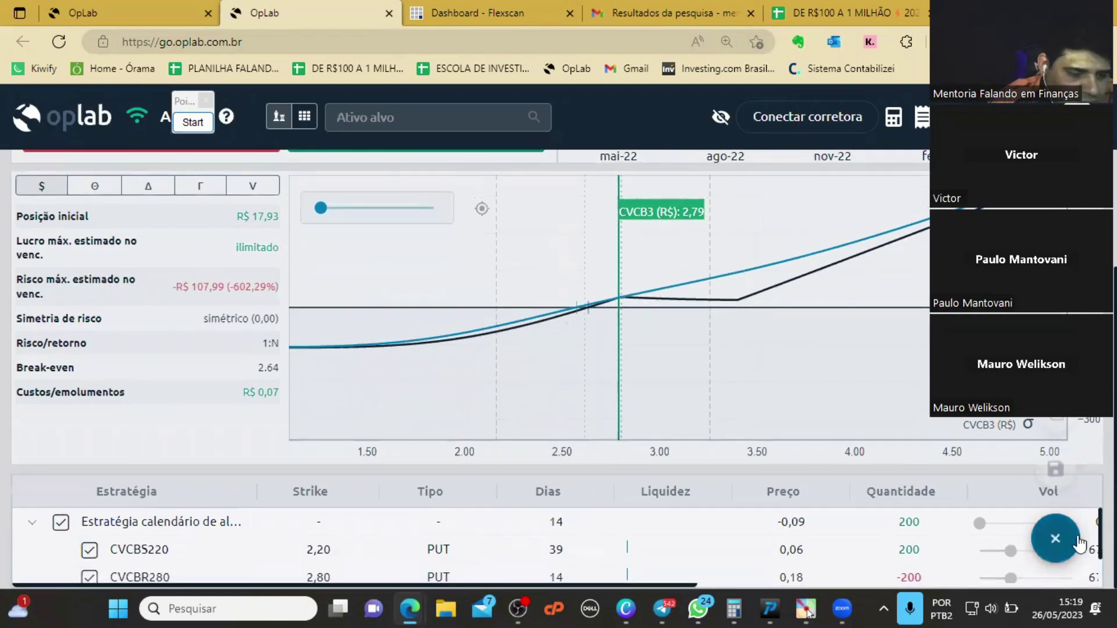
pyautogui.scroll(-1, 559, 547)
pyautogui.scroll(-1, 559, 547)
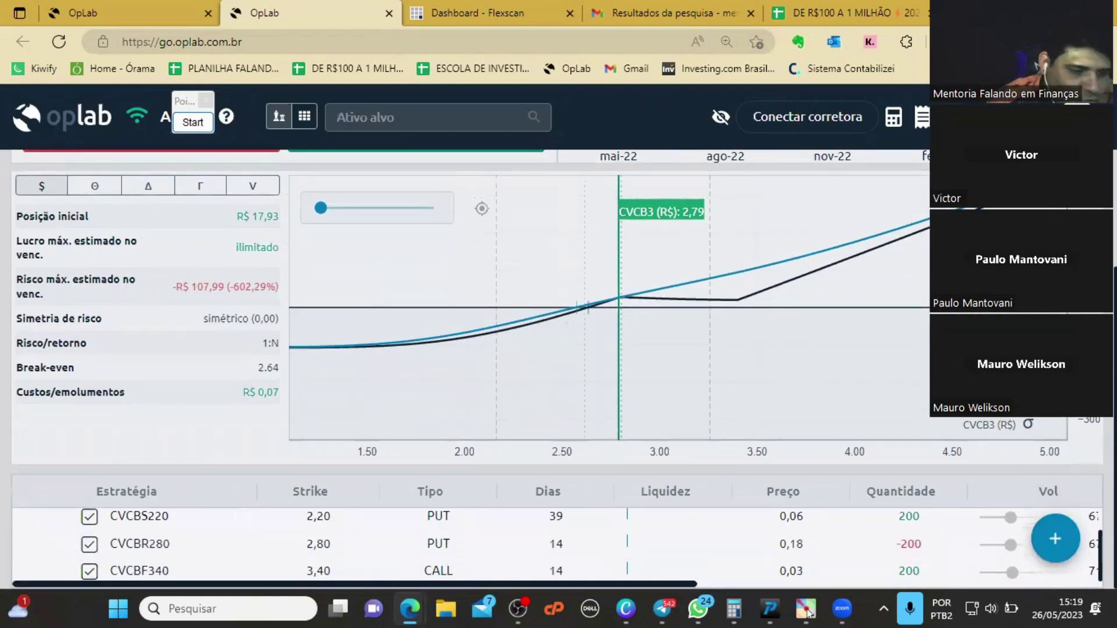
pyautogui.scroll(1, 558, 547)
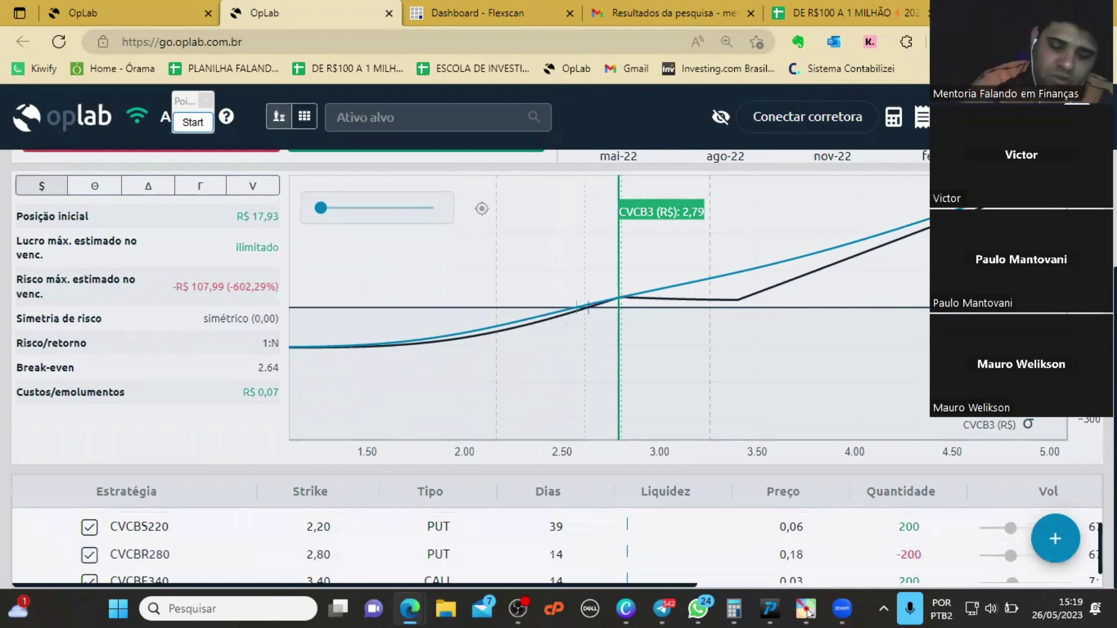
pyautogui.scroll(3, 658, 303)
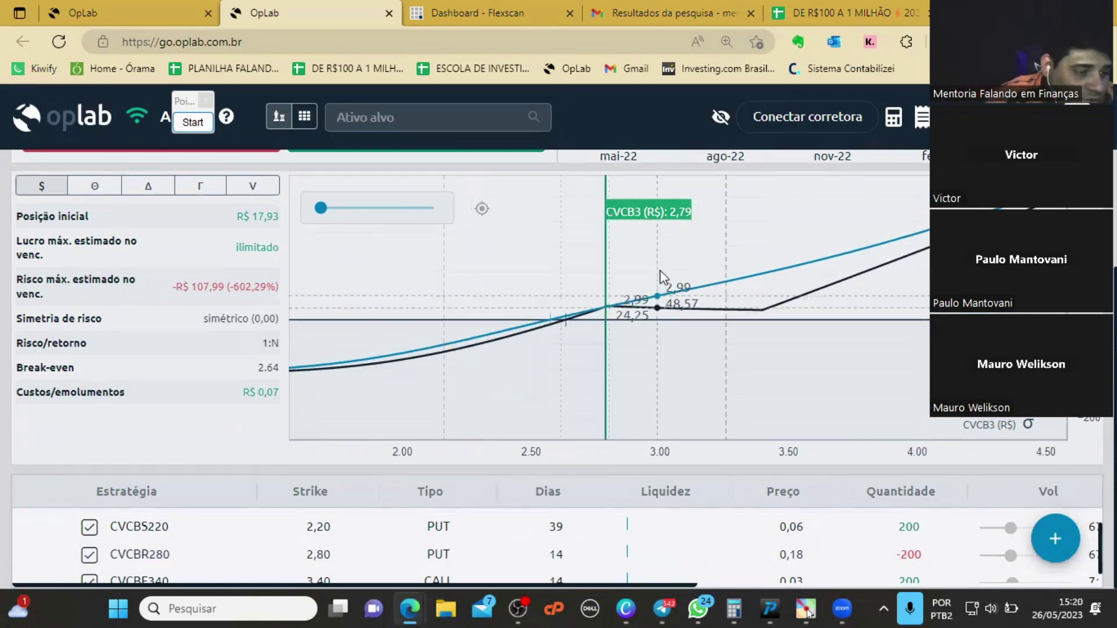
pyautogui.moveTo(320, 208); pyautogui.dragTo(295, 220)
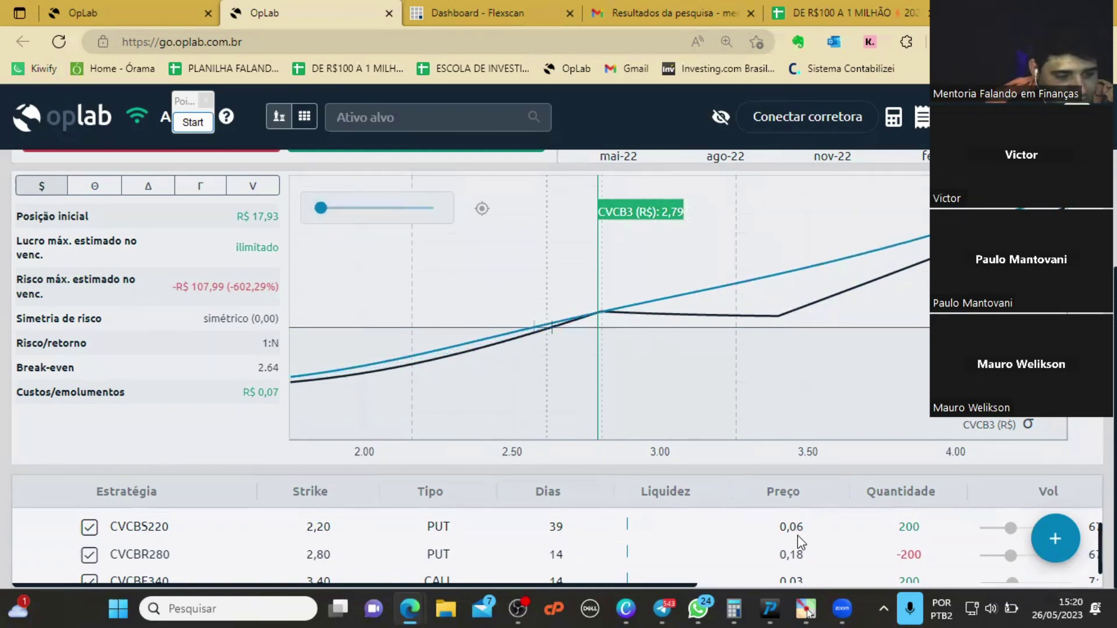
# Check the price, quantity and volatility of the CVCBS220, CVCBR280 and CVCBF340 legs in the strategy table
pyautogui.scroll(-1, 796, 534)
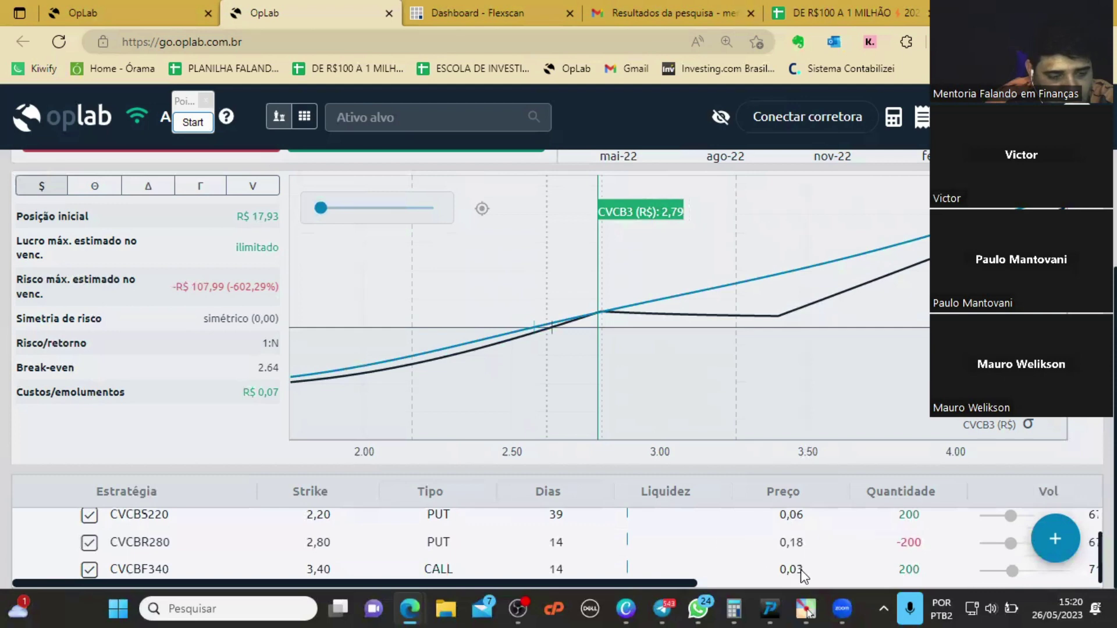
pyautogui.moveTo(682, 581); pyautogui.dragTo(739, 578)
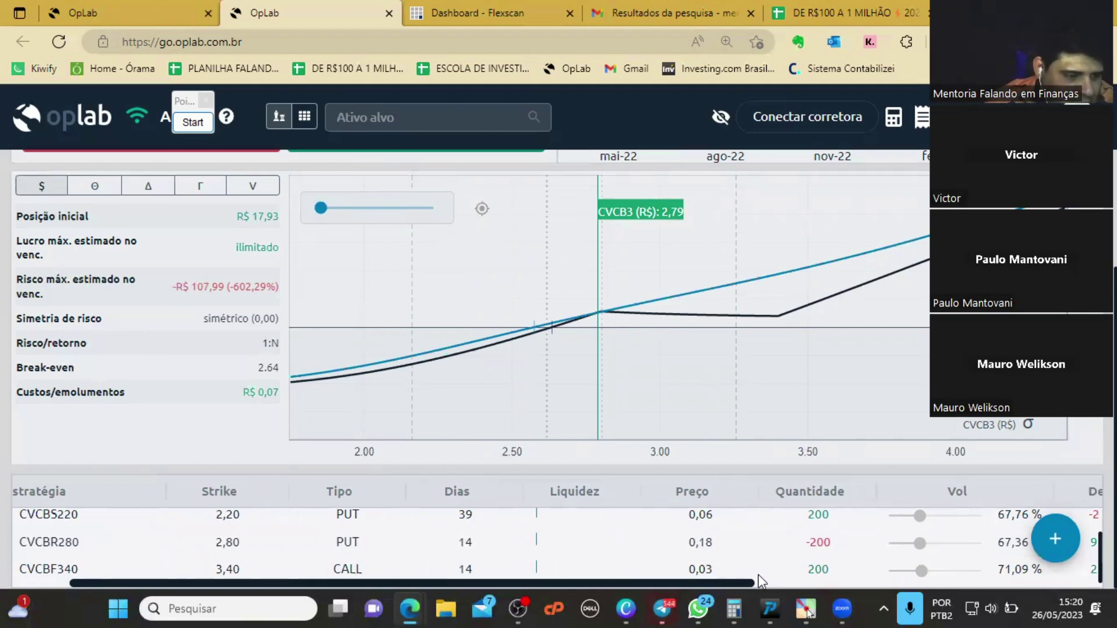
pyautogui.moveTo(766, 577)
pyautogui.mouseDown()
pyautogui.moveTo(776, 581)
pyautogui.moveTo(745, 576)
pyautogui.mouseUp()
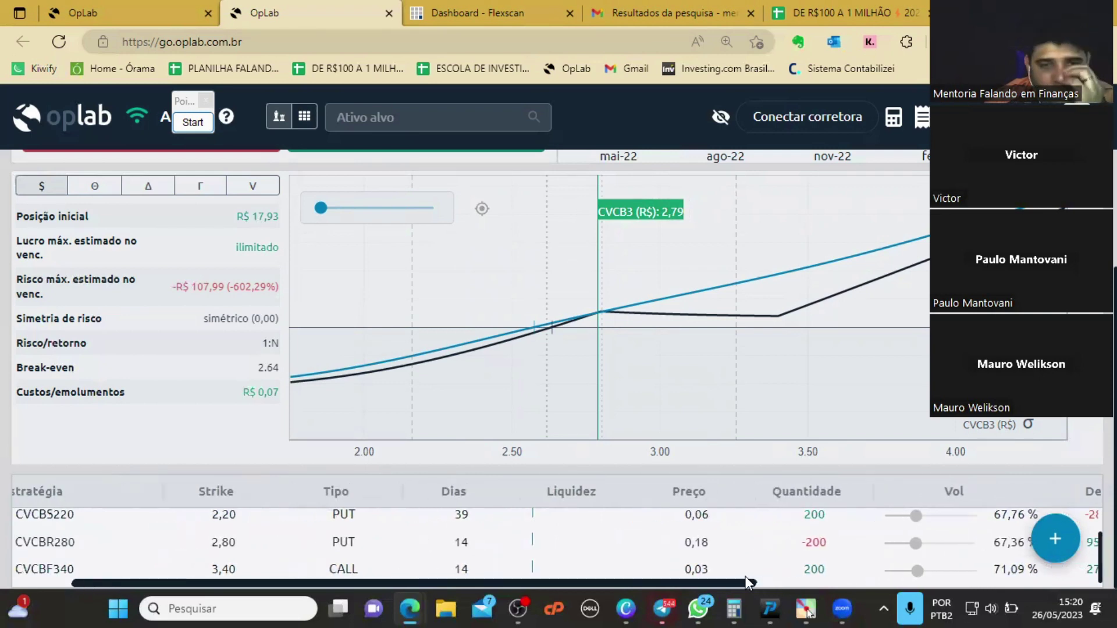